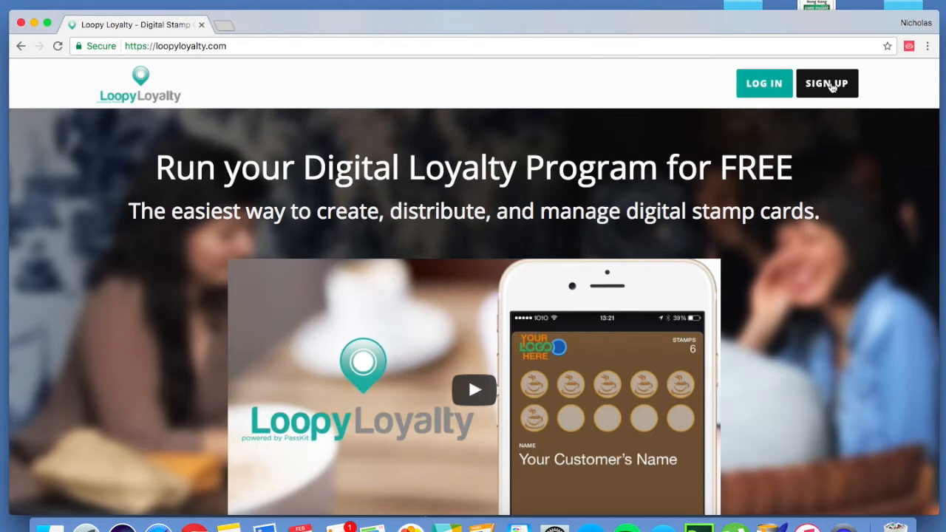
- Log in to the Loopy Loyalty dashboard with the saved credentials and look over its home page
left_click(770, 87)
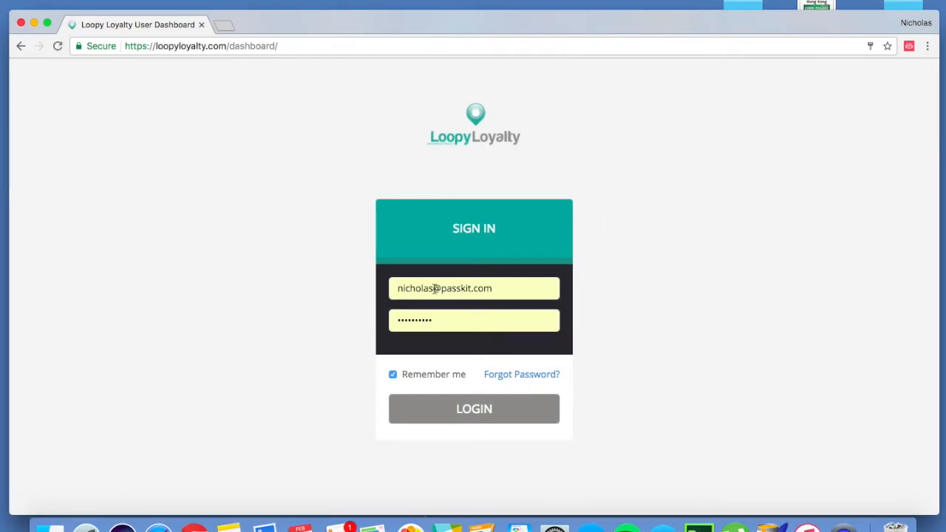
left_click(463, 409)
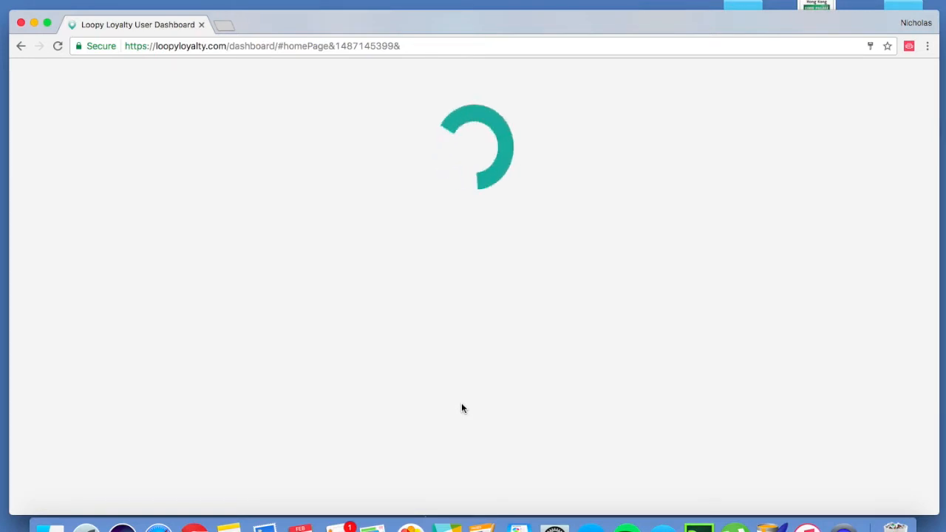
scroll(604, 272, "down", 8)
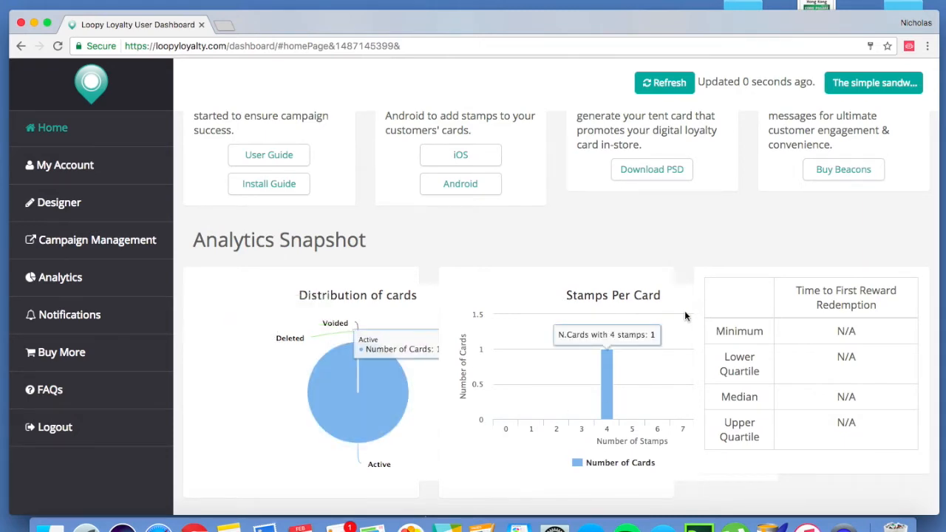
scroll(645, 278, "up", 8)
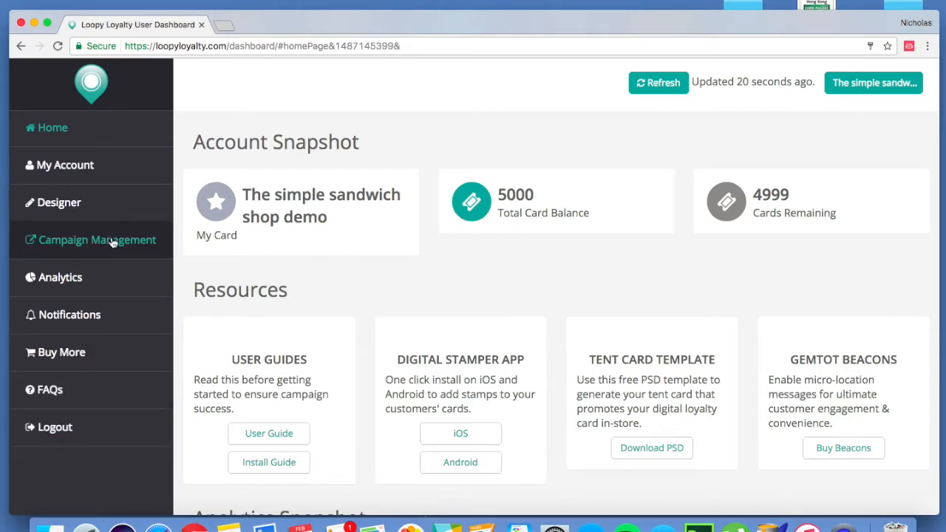
- Open the Designer and look over the sections of the loyalty card form
left_click(81, 207)
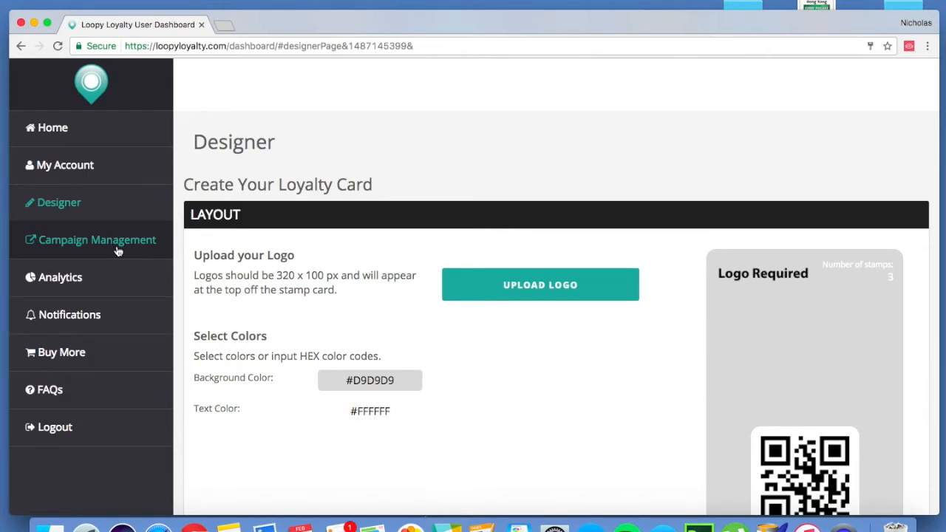
left_click(110, 205)
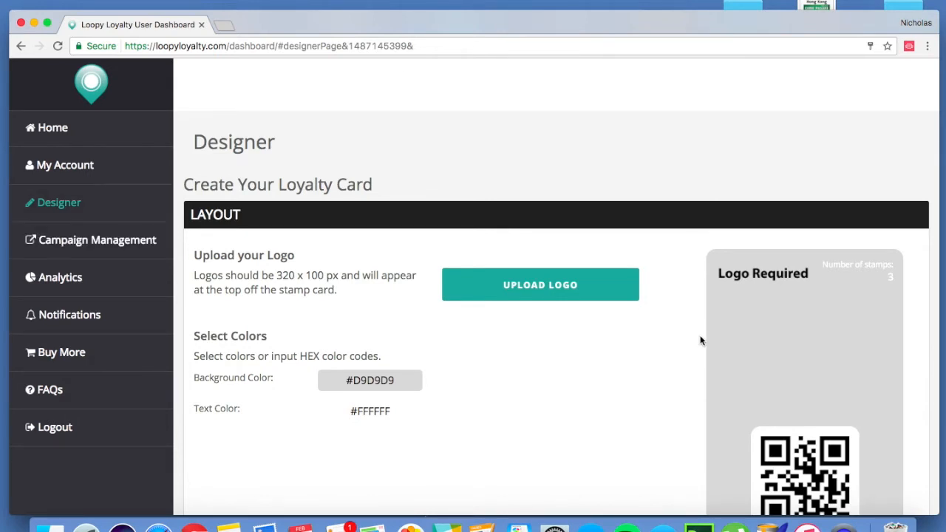
scroll(701, 341, "down", 15)
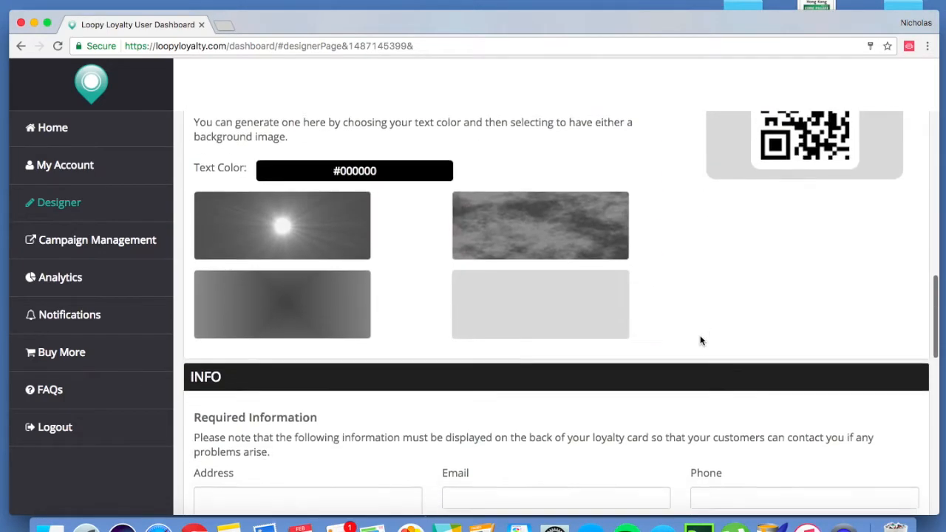
scroll(701, 340, "down", 8)
scroll(700, 338, "up", 5)
scroll(701, 337, "up", 10)
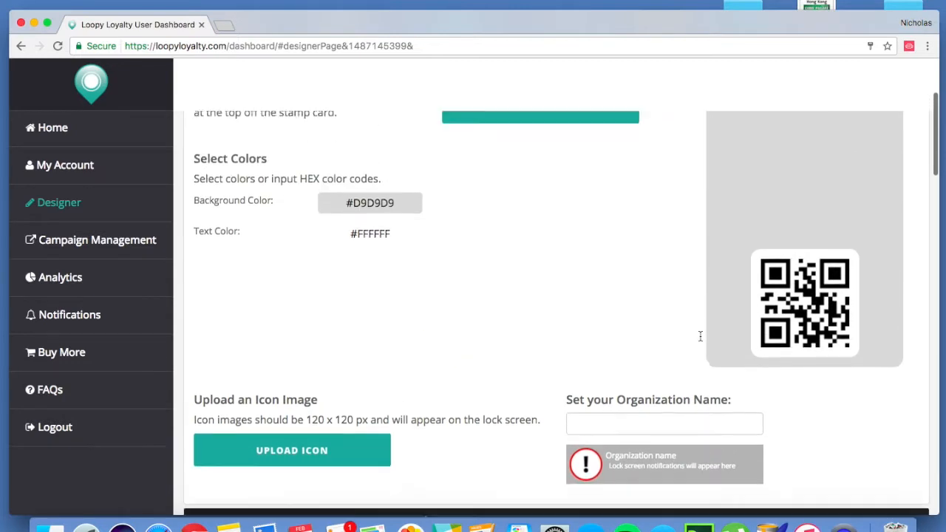
scroll(700, 337, "up", 4)
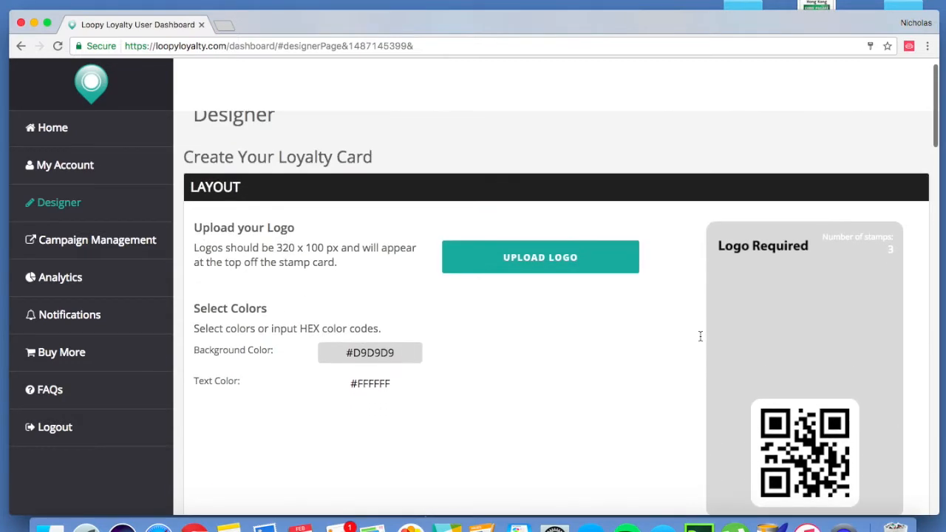
- Upload images.png from the desktop folder "The simple sandwich" as the card's logo
scroll(700, 336, "down", 2)
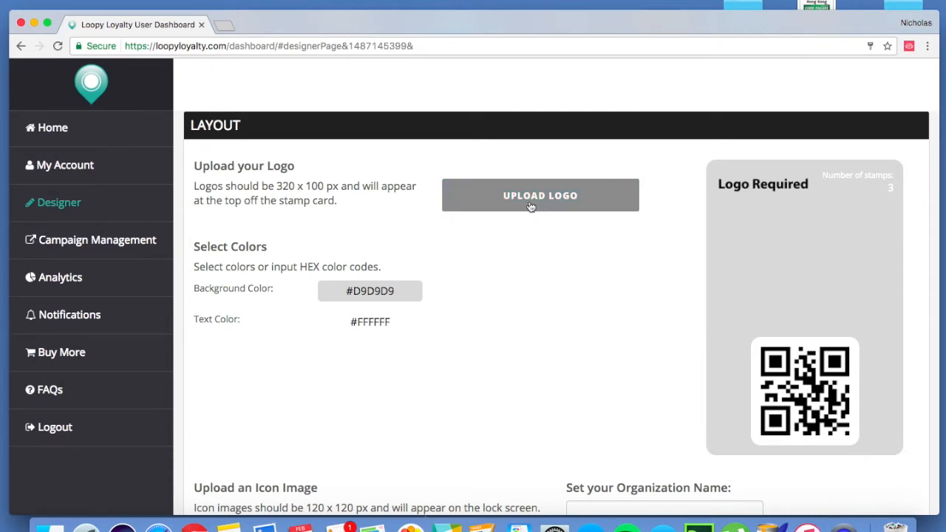
left_click(568, 204)
scroll(355, 192, "down", 15)
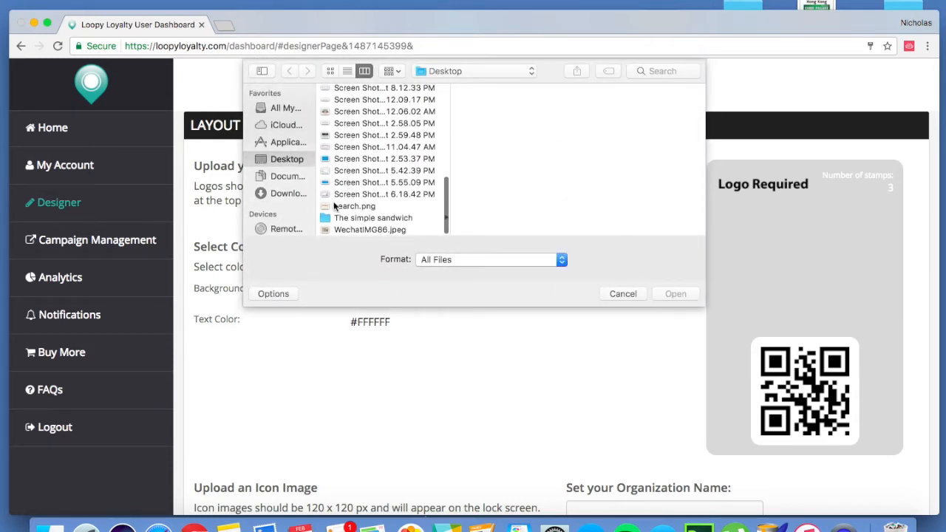
left_click(344, 223)
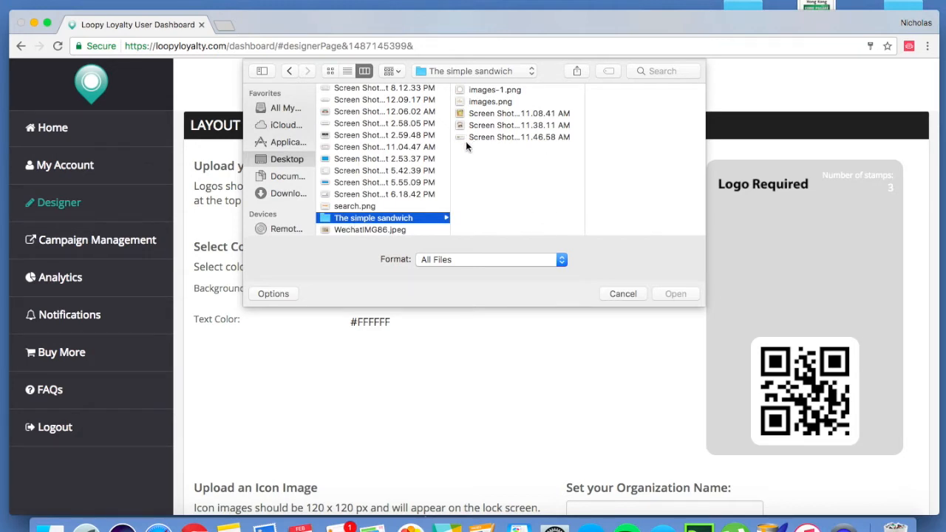
left_click(502, 125)
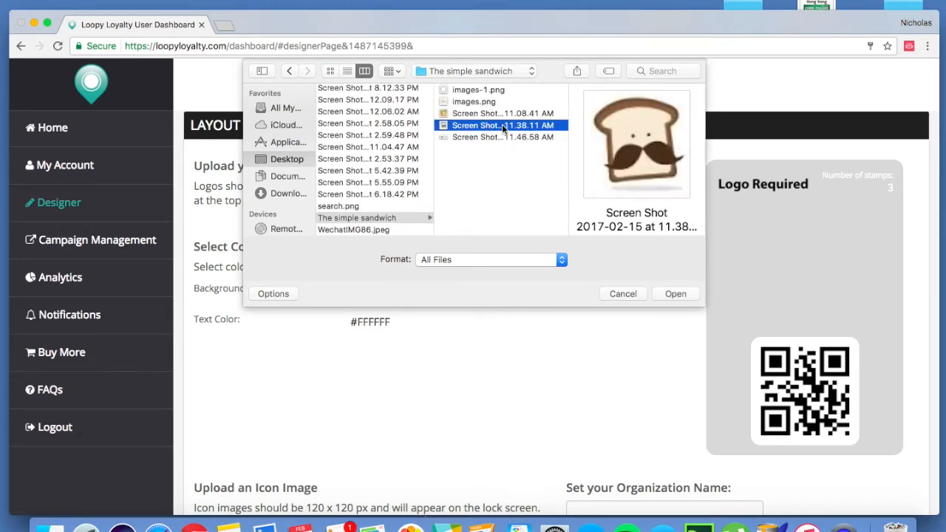
left_click(495, 114)
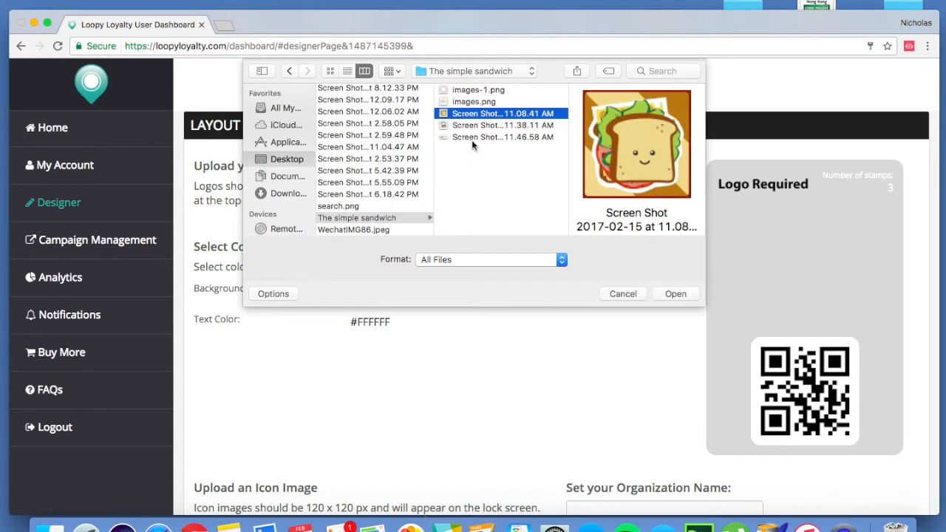
left_click(476, 101)
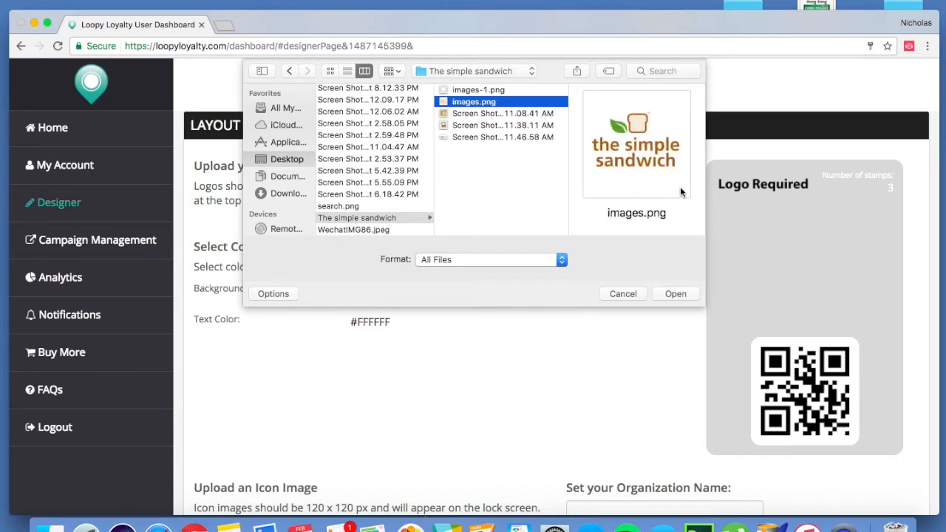
left_click(675, 294)
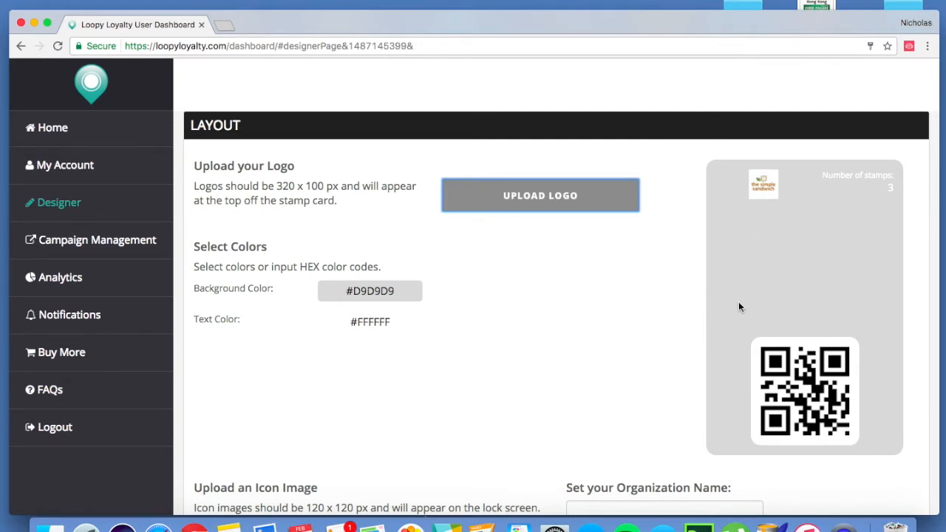
- Set the card's background color to #FFFFFF
left_click(401, 291)
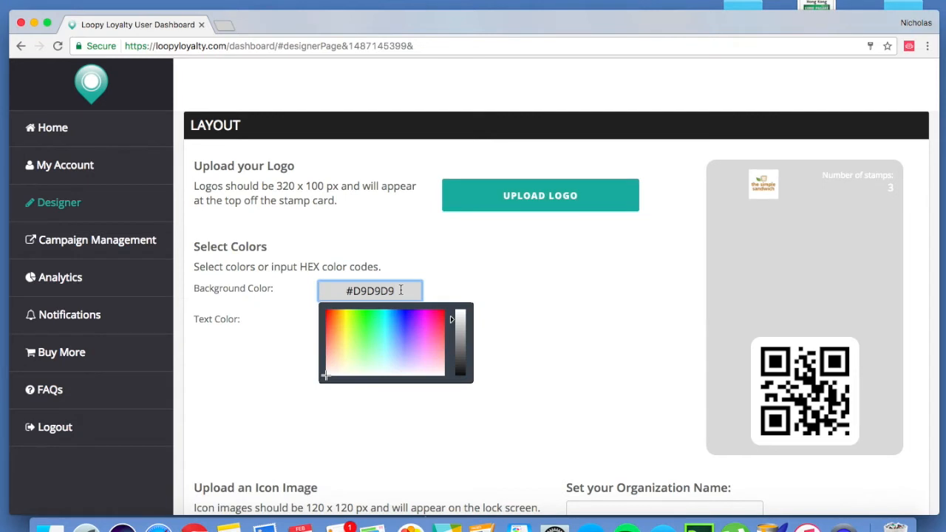
key("BackSpace")
key("BackSpace")
key("BackSpace")
key("BackSpace")
key("BackSpace")
key("BackSpace")
type("F")
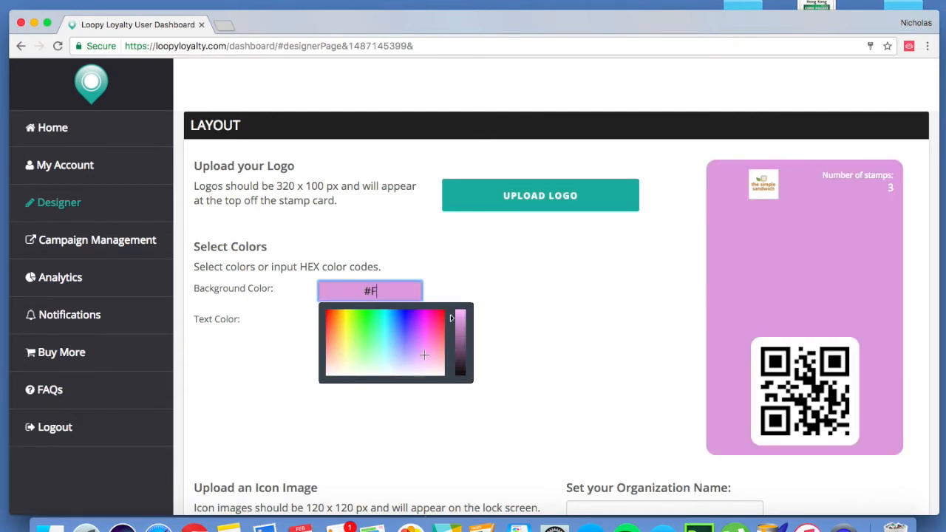
type("FFFFF")
left_click(531, 286)
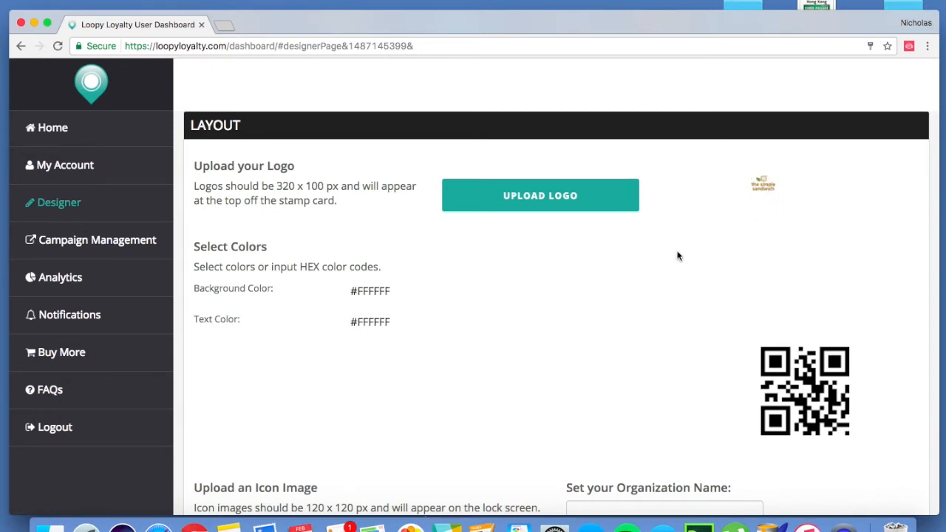
- Set the card's text color to the copied hex code #BC8E57
left_click(405, 322)
key("BackSpace")
key("BackSpace")
key("BackSpace")
key("BackSpace")
key("BackSpace")
key("BackSpace")
key("BackSpace")
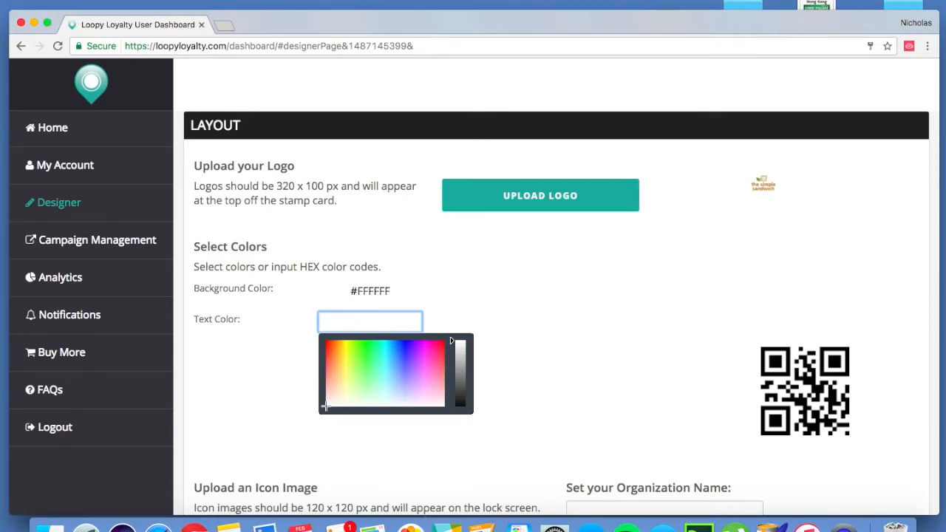
type("#BC8E57")
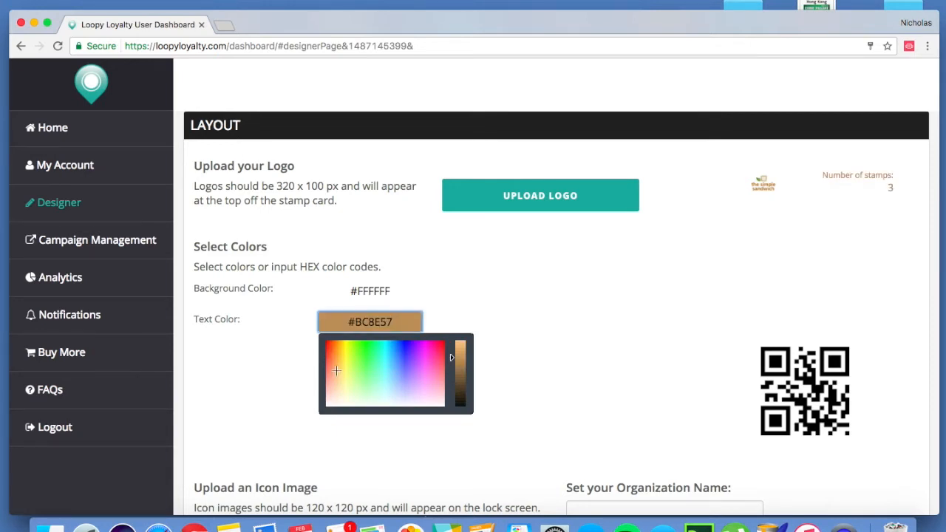
left_click(590, 349)
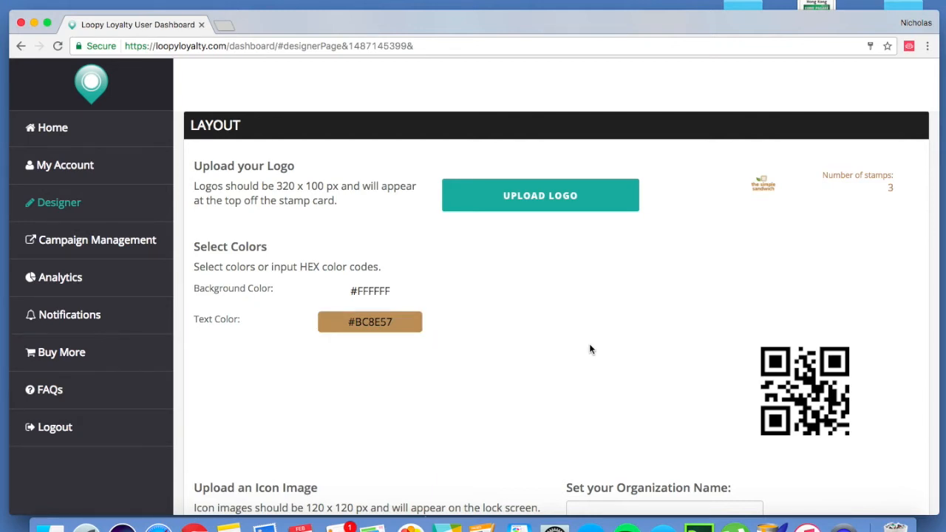
- Search Google for "get color code from image" in a new tab, look at the Image Color Picker result and close the tab
left_click(227, 26)
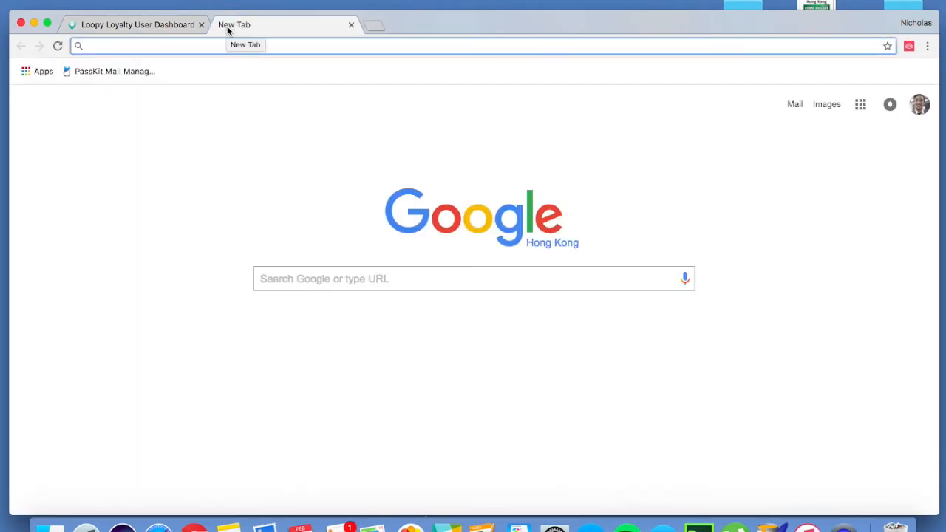
type("get colo")
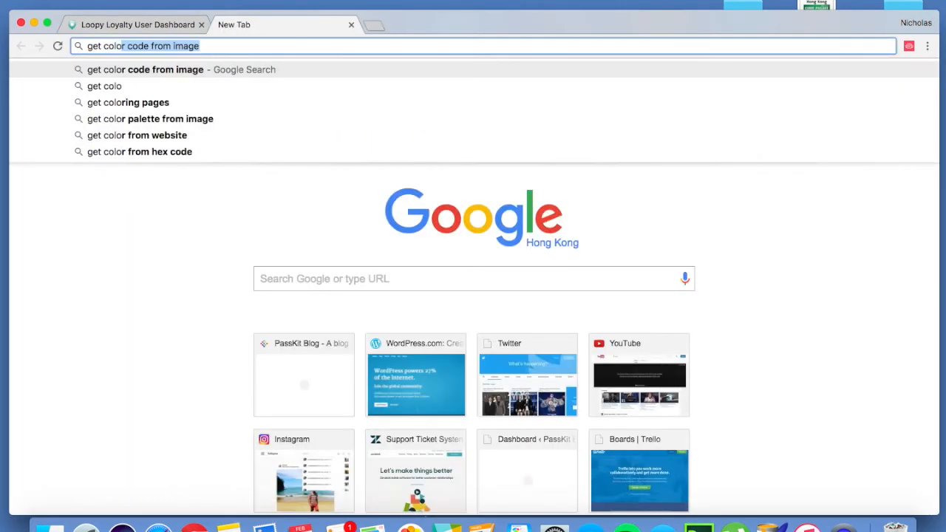
key("Right")
key("Return")
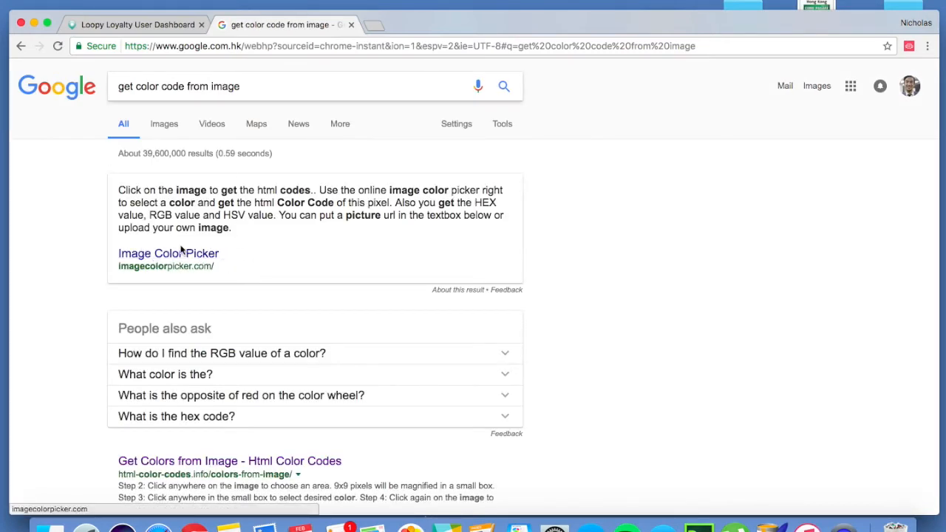
left_click(175, 256)
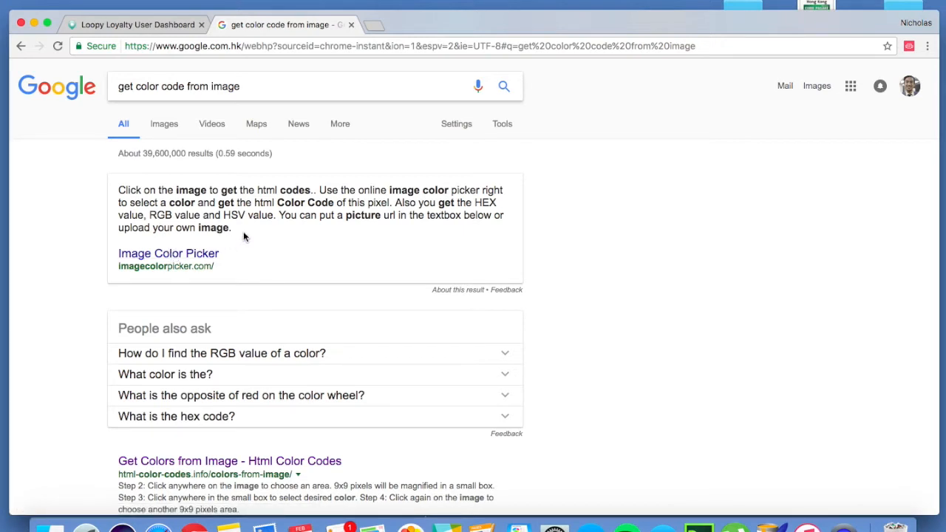
left_click(352, 25)
- Upload "Screen Shot 2017-02-15 at 11.08.41 AM", the smiling sandwich picture, as the lock screen icon image
scroll(547, 383, "down", 5)
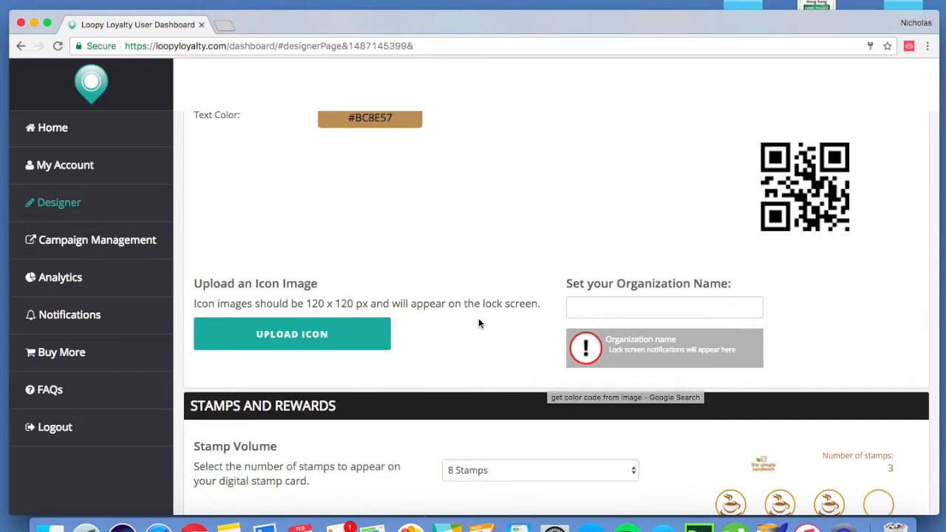
left_click(319, 332)
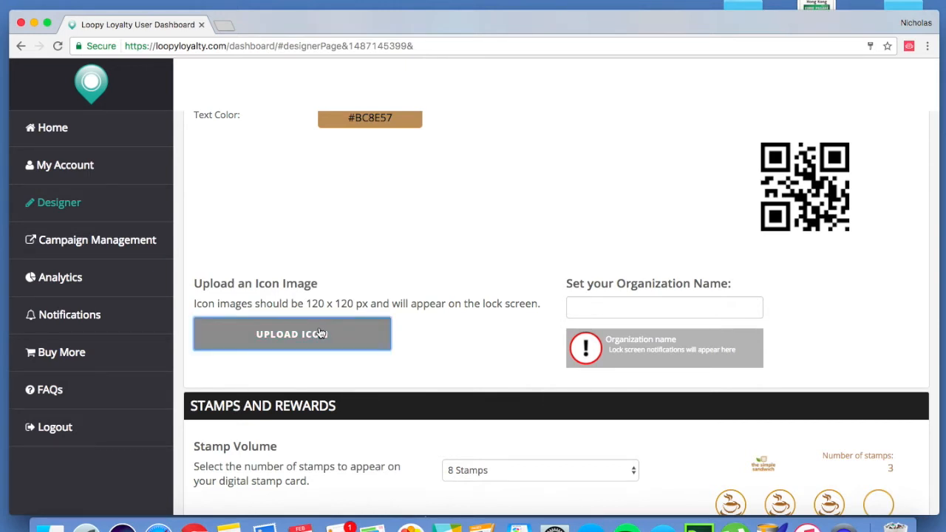
left_click(364, 114)
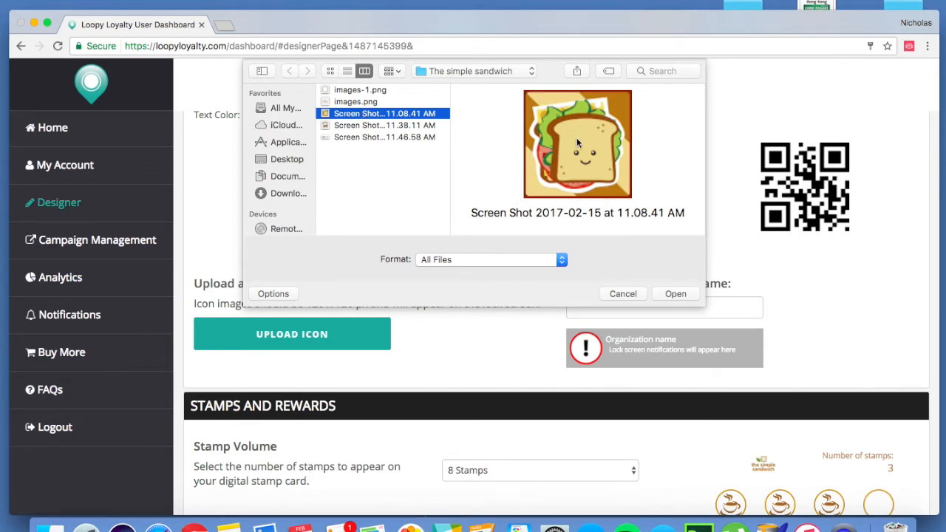
left_click(679, 292)
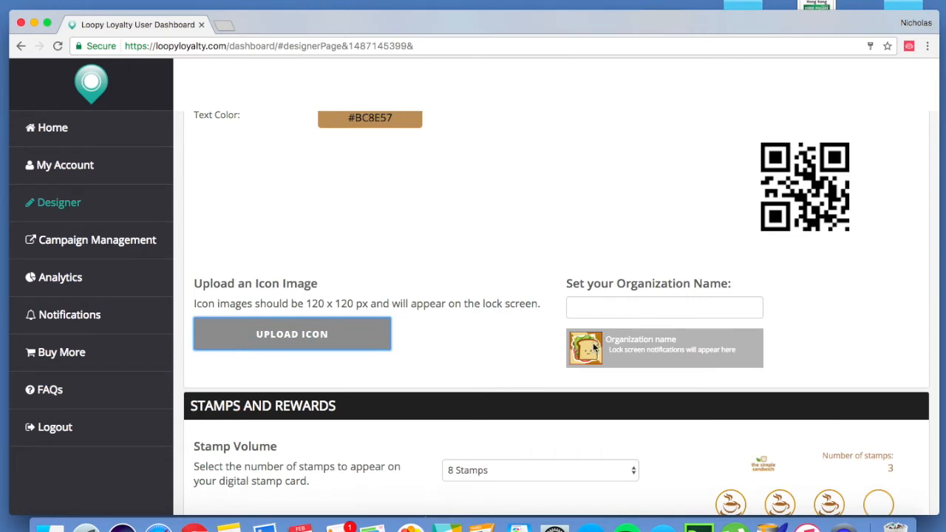
- Set the organization name to "The Simple Sandwich"
left_click(626, 306)
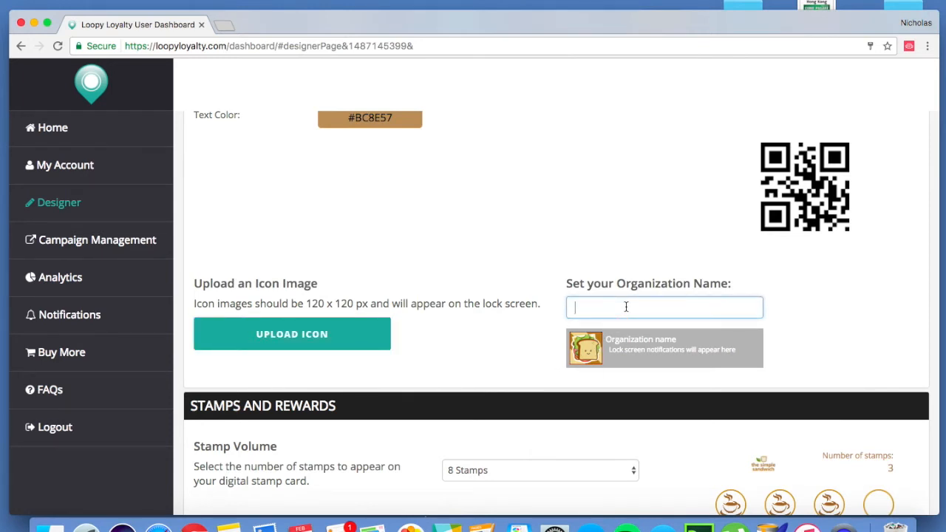
scroll(660, 218, "up", 1)
scroll(660, 218, "up", 10)
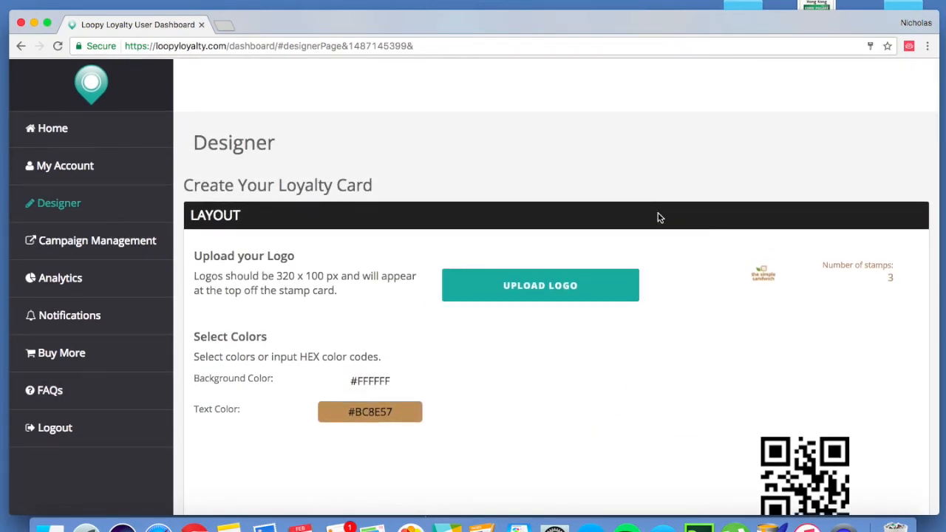
scroll(660, 218, "down", 10)
type("The Simple Sandwich")
left_click(828, 365)
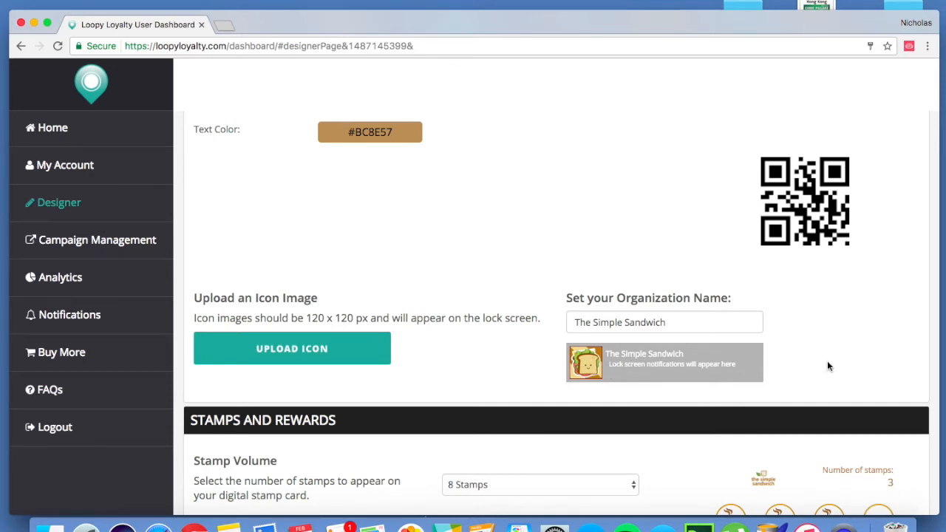
- Set the stamp volume of the card to 10 stamps
scroll(828, 364, "down", 2)
scroll(828, 361, "down", 6)
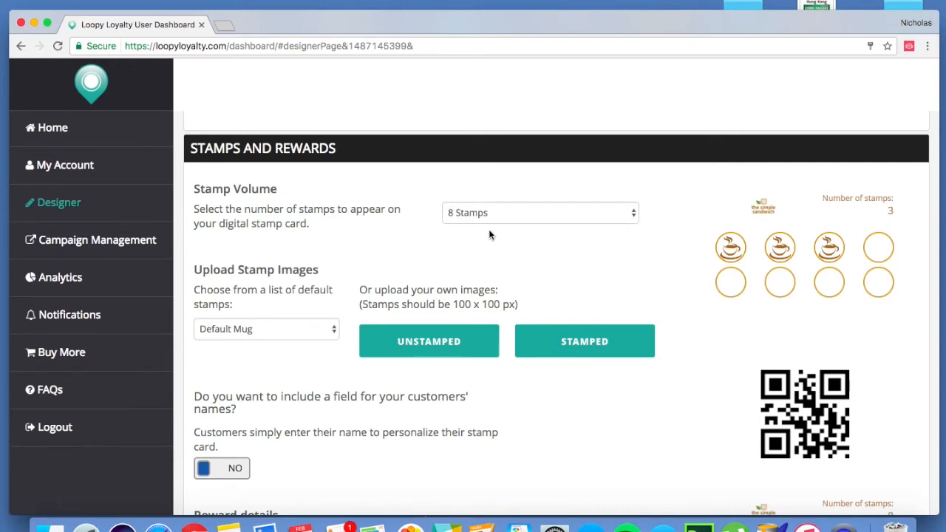
left_click(606, 212)
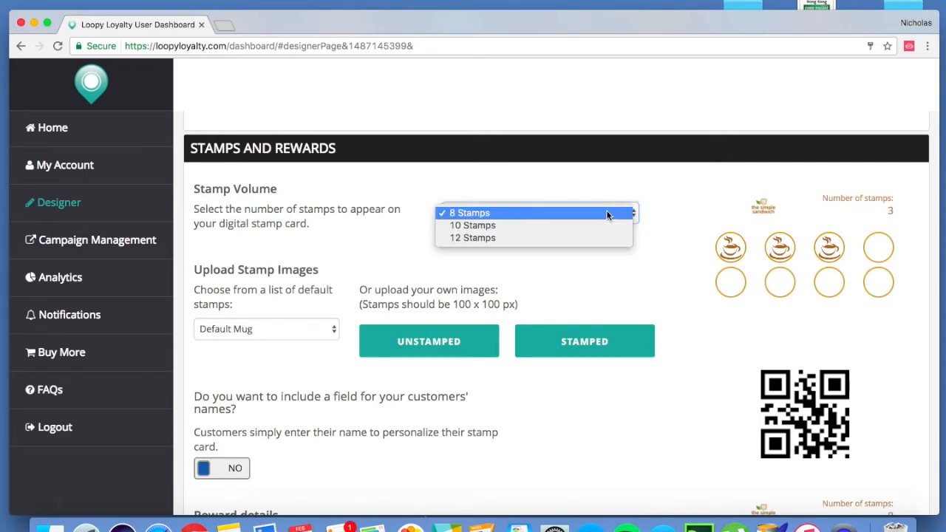
left_click(490, 225)
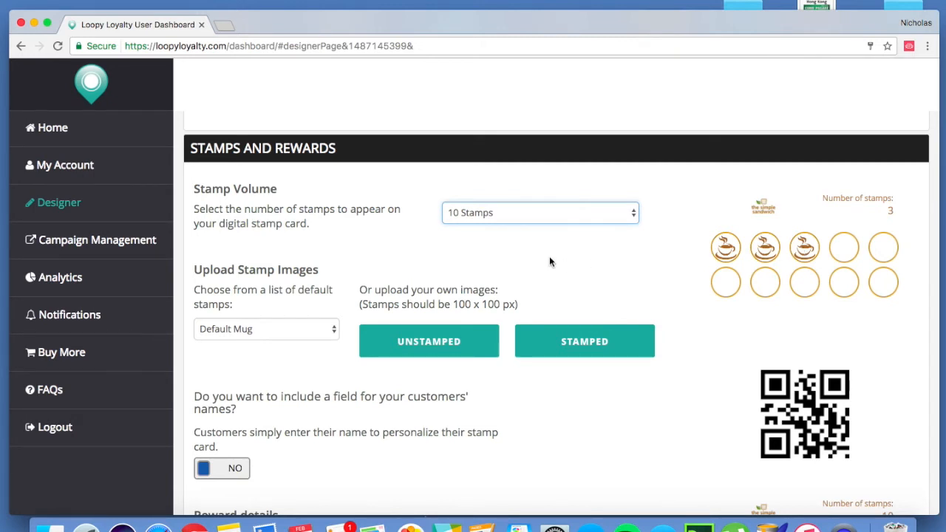
- Switch the stamp design to uploaded images and upload "images-1.png", the brown circle, as the unstamped image
scroll(701, 359, "down", 2)
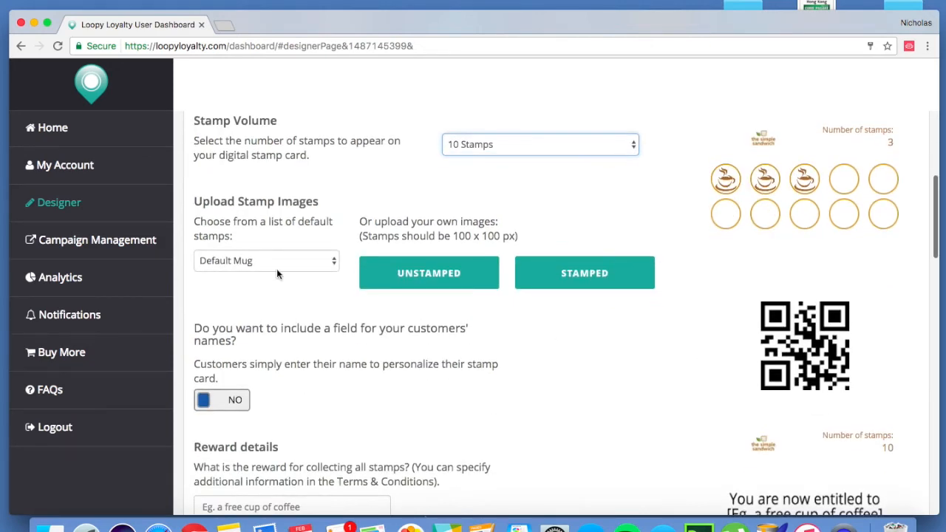
left_click(324, 270)
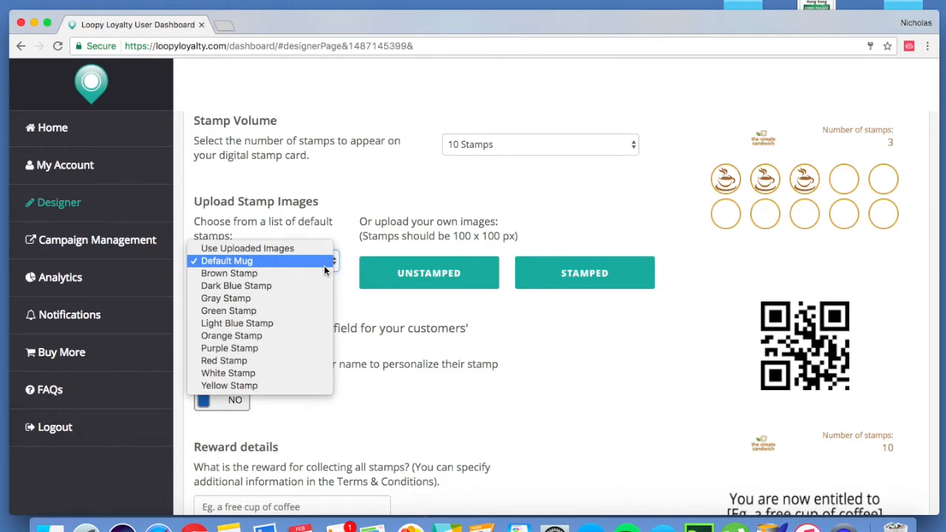
left_click(269, 249)
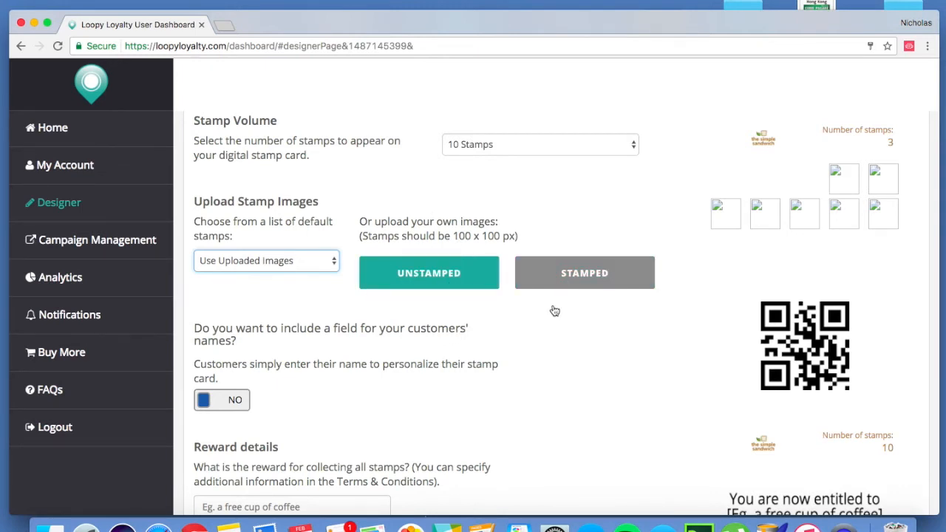
left_click(421, 275)
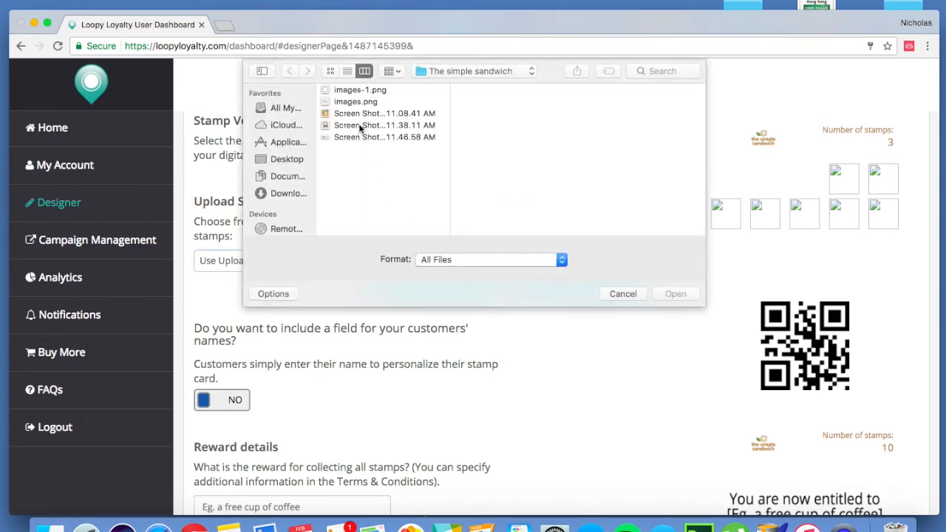
left_click(360, 90)
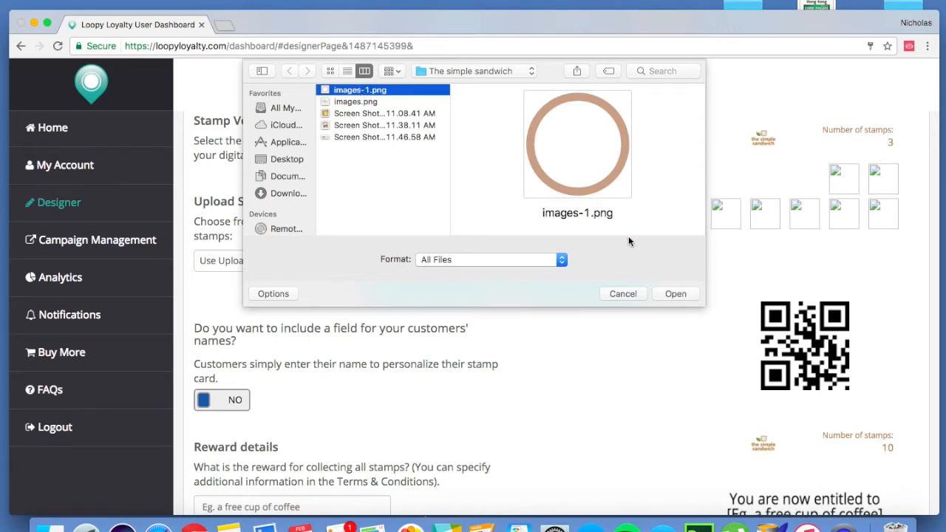
left_click(683, 294)
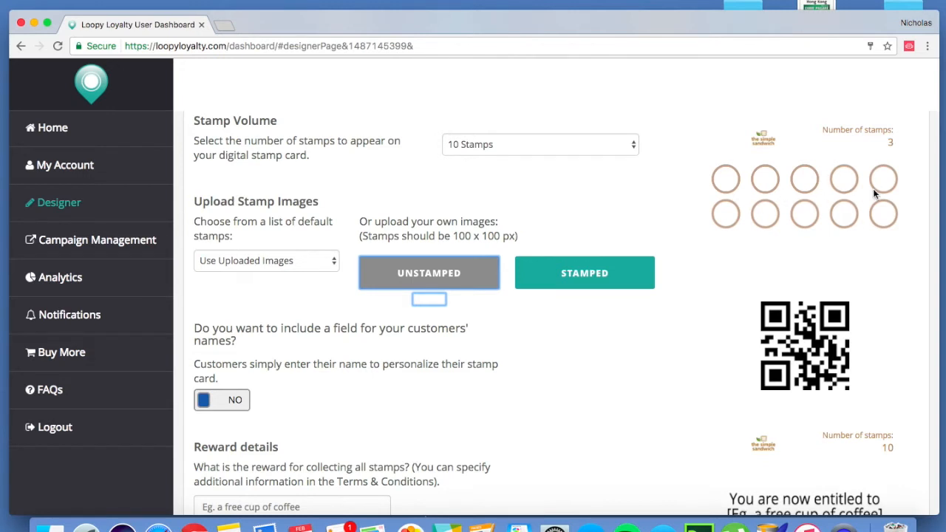
- Upload "Screen Shot 2017-02-15 at 11.38.11 AM", the bread slice with a mustache, as the stamped image
left_click(615, 280)
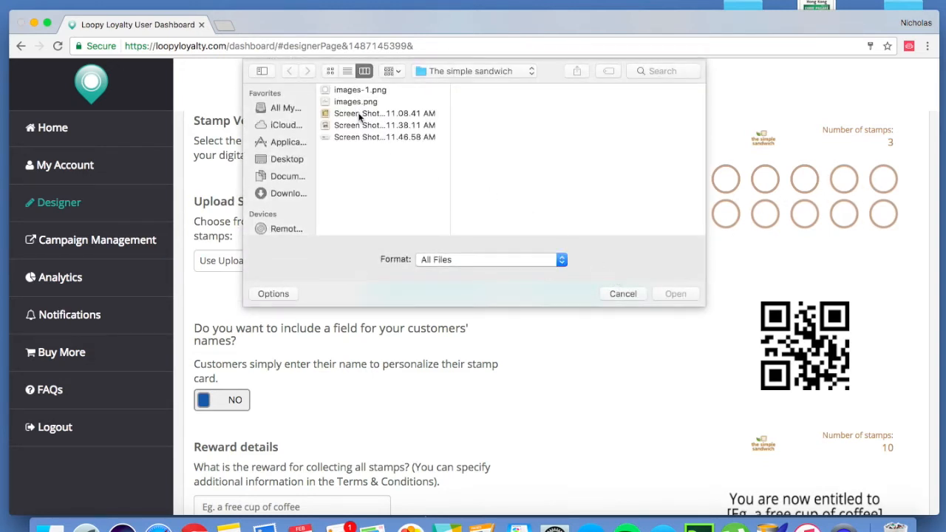
left_click(330, 125)
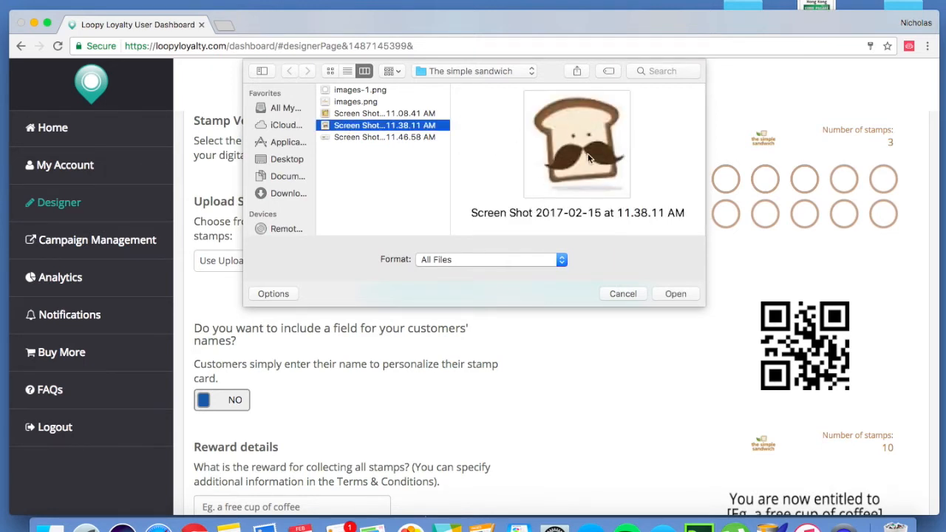
left_click(675, 294)
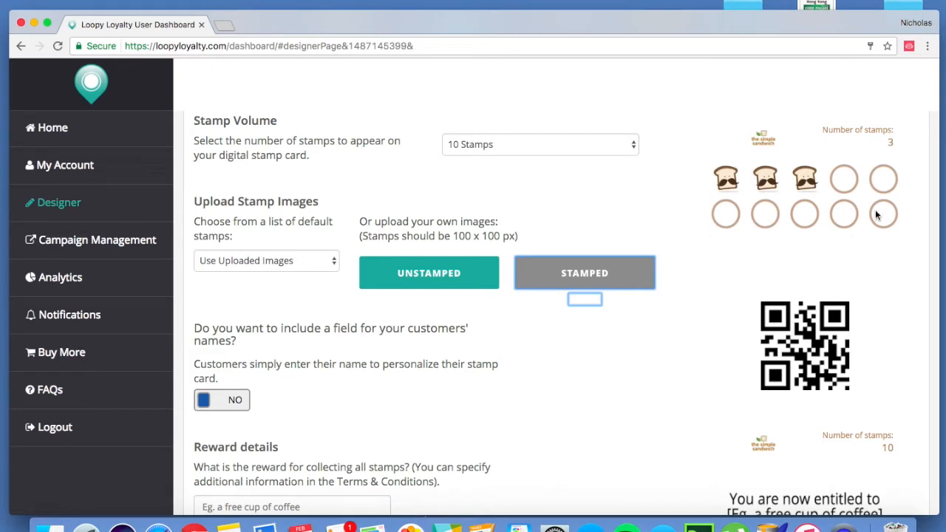
- Try out the field for customers' names on the card preview and turn it back off
scroll(664, 386, "down", 4)
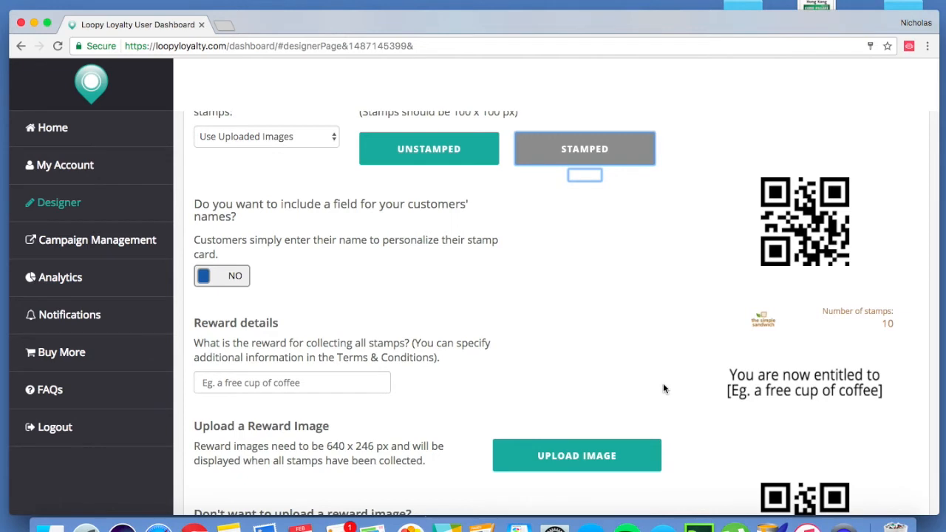
scroll(663, 384, "down", 1)
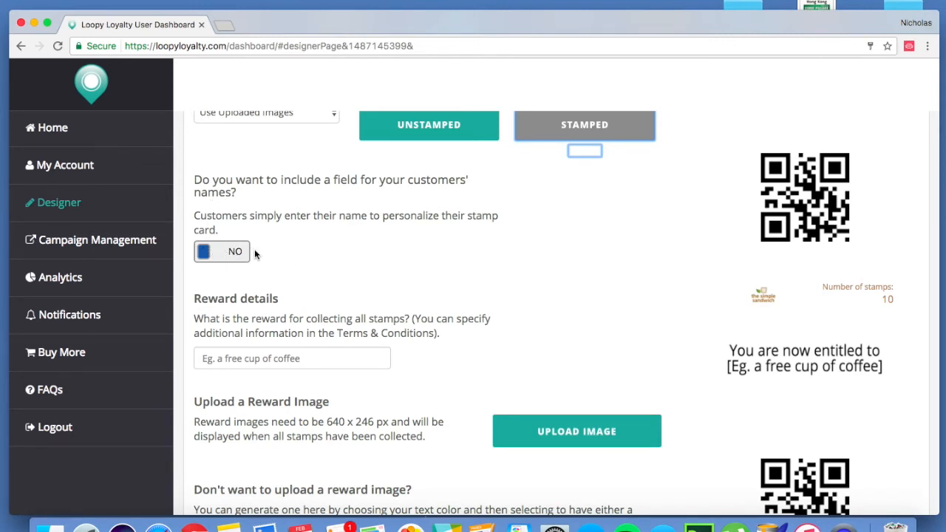
left_click(219, 255)
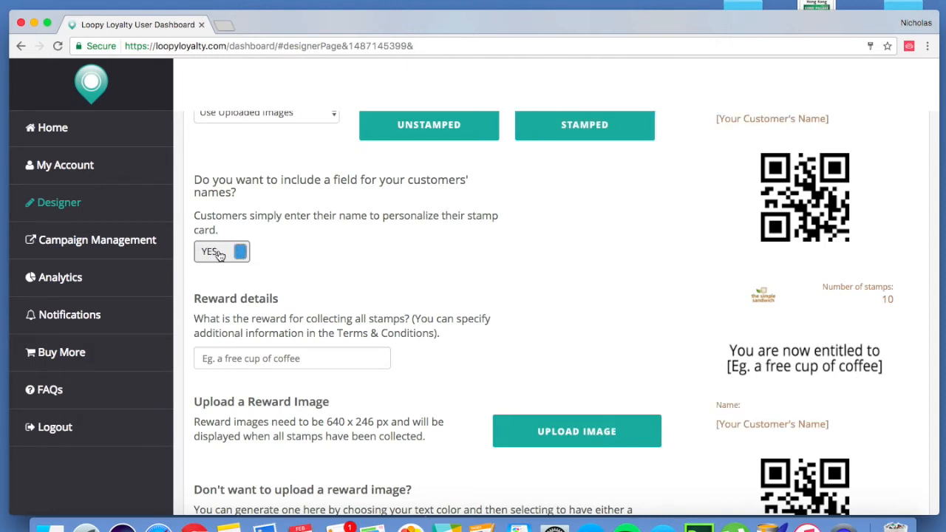
scroll(748, 153, "up", 3)
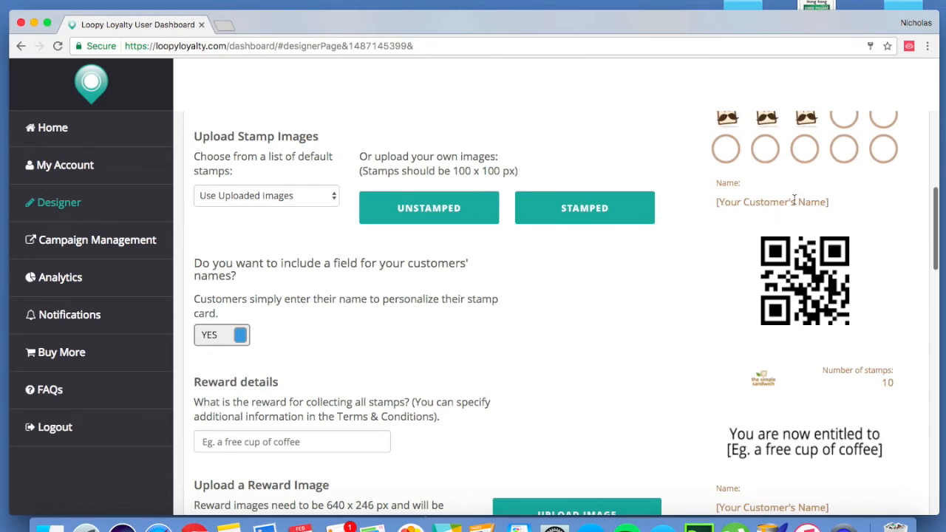
left_click(234, 338)
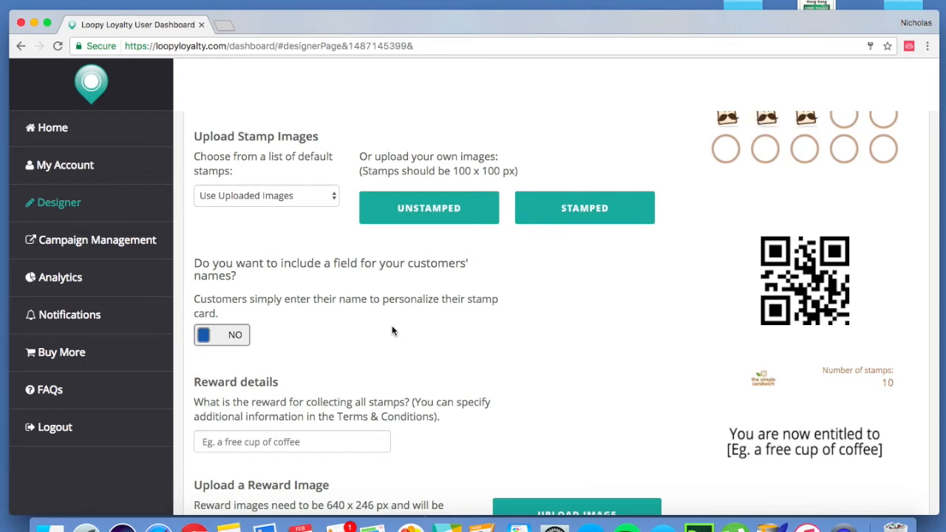
left_click(236, 339)
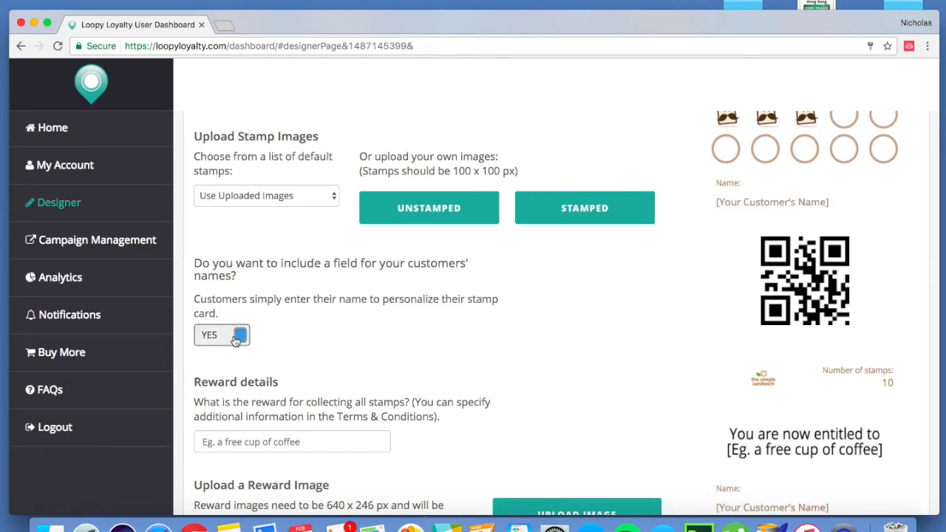
left_click(236, 339)
- Enter "Free sandwich" as the reward for collecting all stamps
scroll(471, 371, "down", 5)
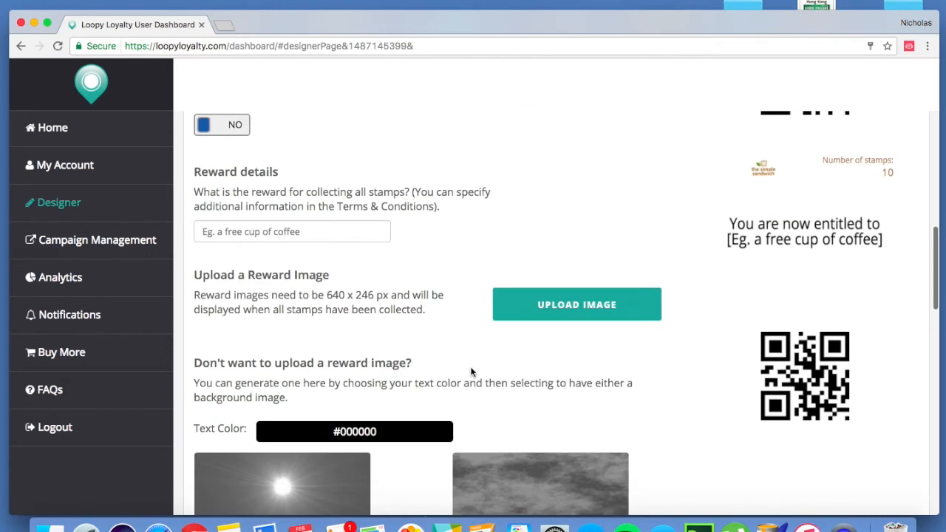
left_click(279, 233)
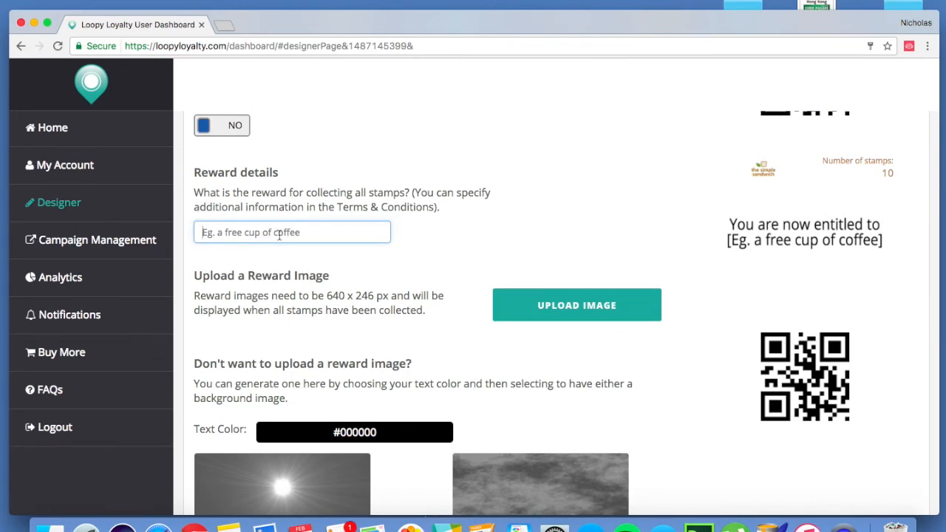
type("Free sandwich")
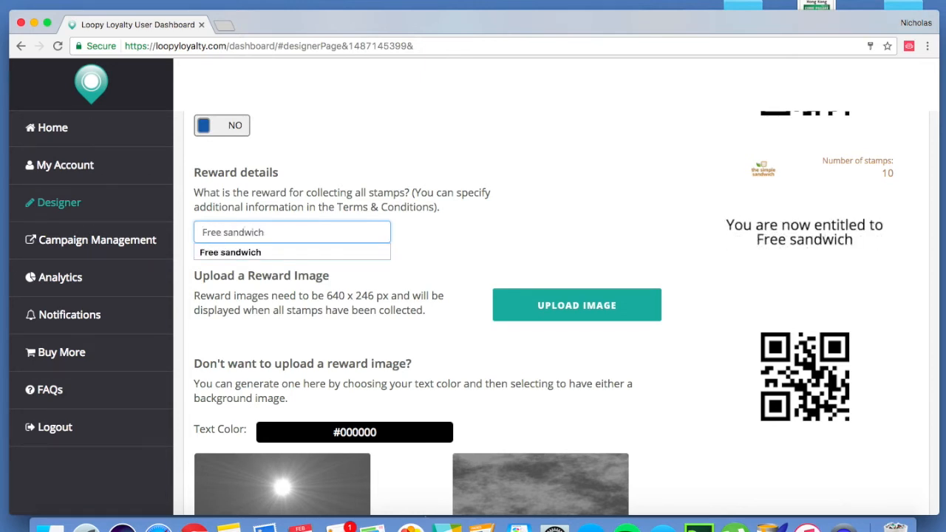
left_click(241, 252)
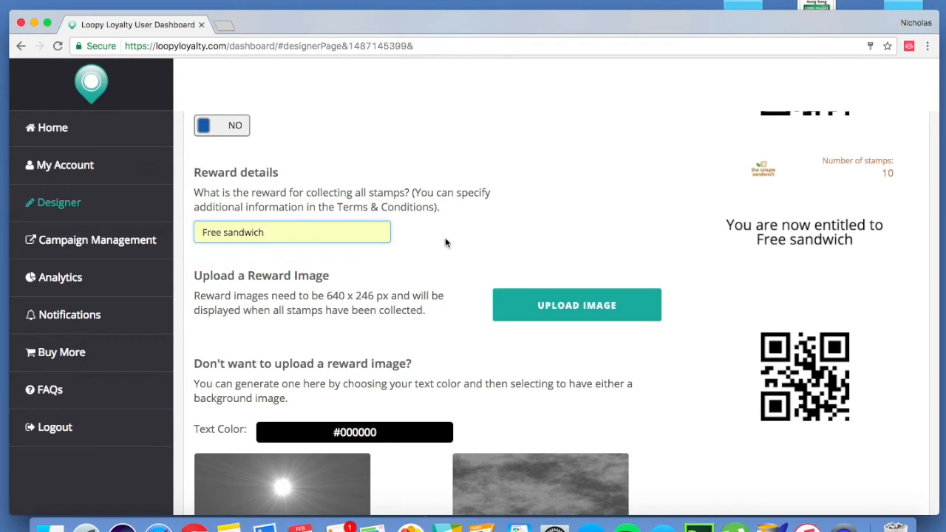
left_click(577, 211)
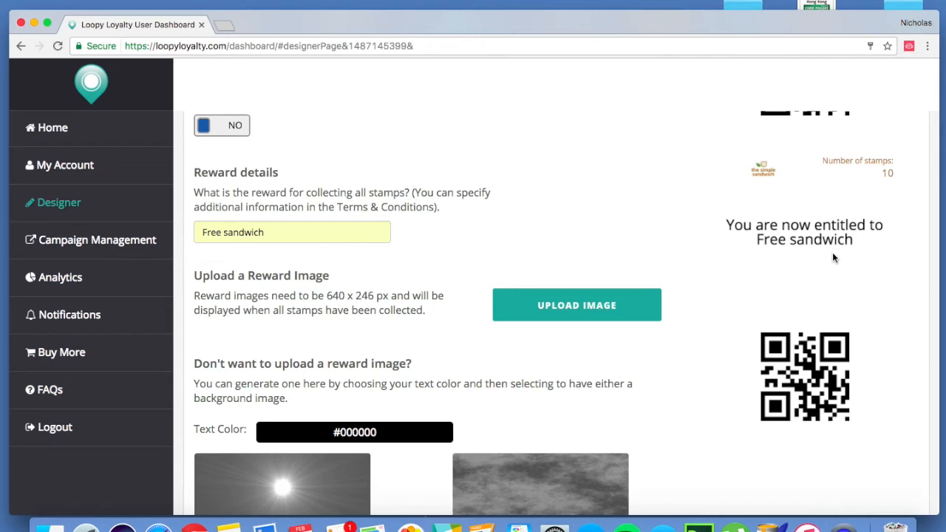
- Try the ready-made gradient, sunburst and cloud backgrounds for the reward image, and remove the background again
scroll(681, 380, "down", 2)
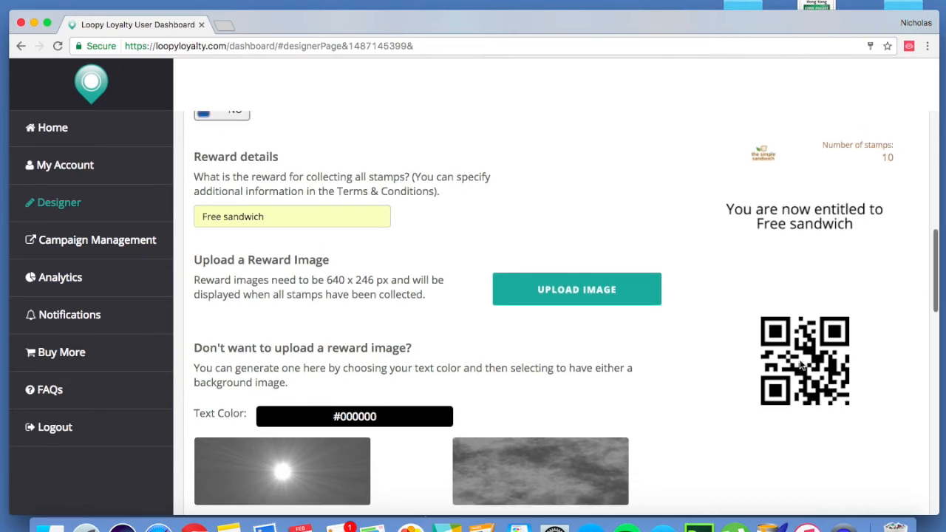
scroll(420, 361, "down", 5)
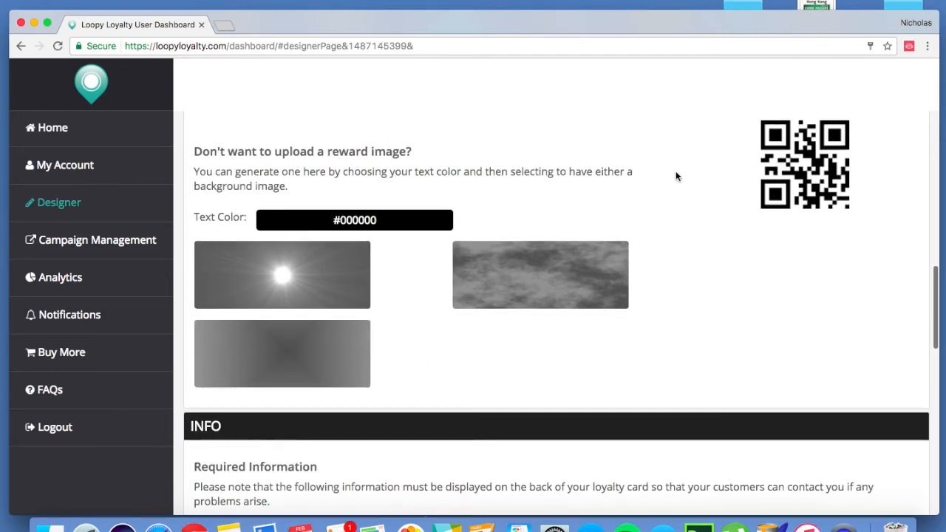
scroll(676, 175, "up", 5)
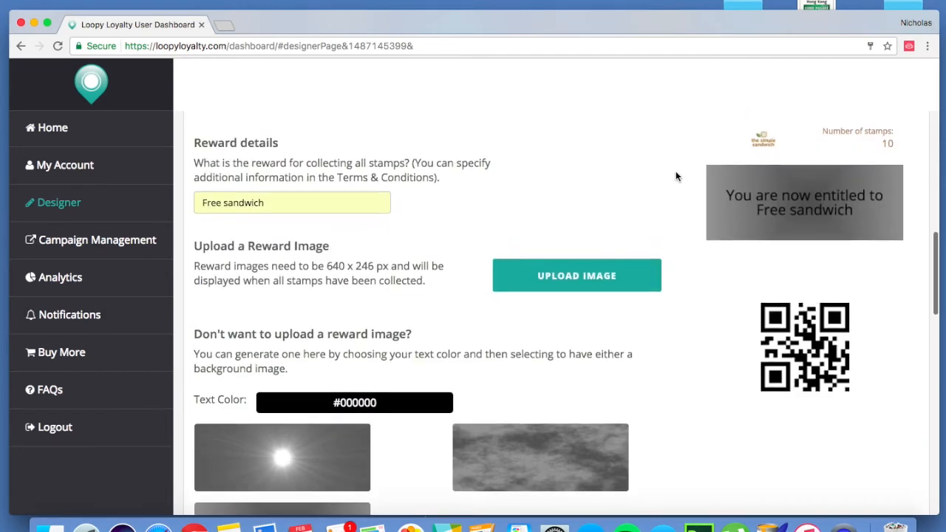
left_click(314, 448)
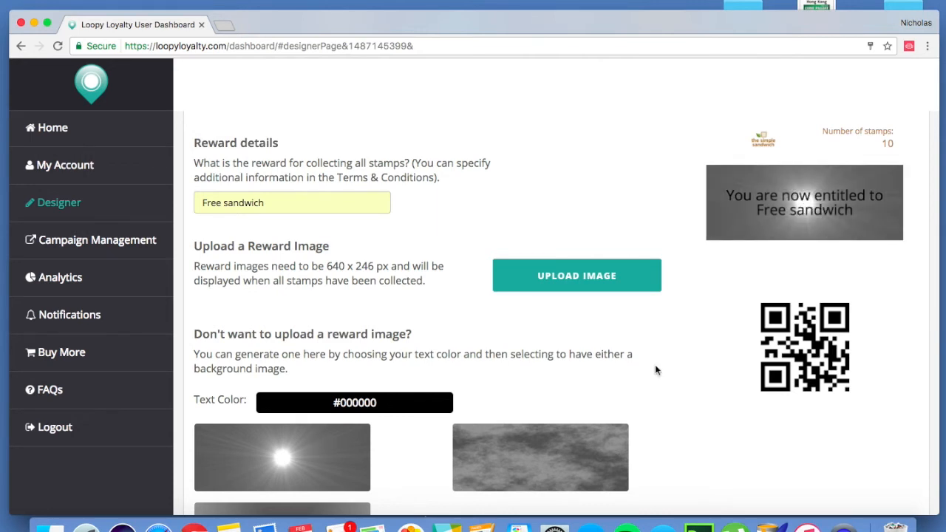
left_click(519, 478)
scroll(519, 479, "down", 2)
left_click(519, 478)
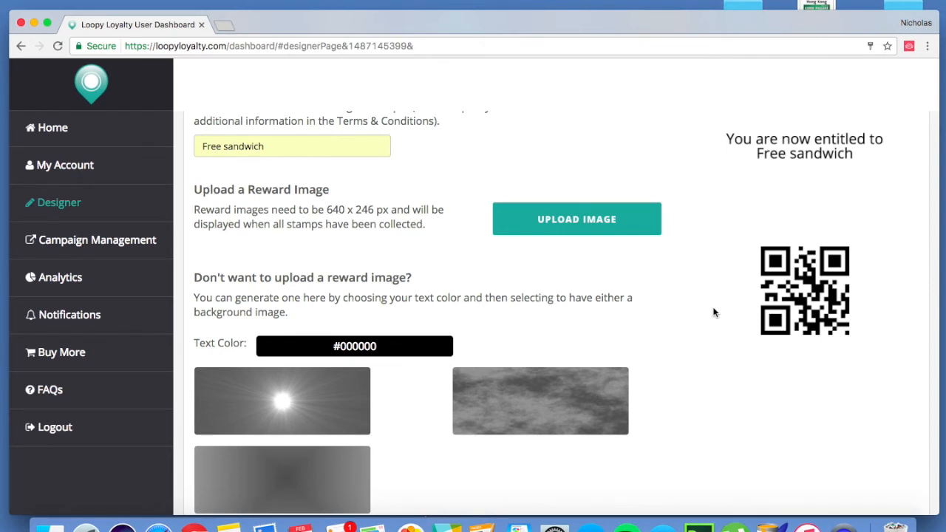
- Upload "Screen Shot 2017-02-15 at 11.46.58 AM", the "Get Your juicy FREE sandwich NOW!" picture, as the reward image
scroll(714, 313, "up", 4)
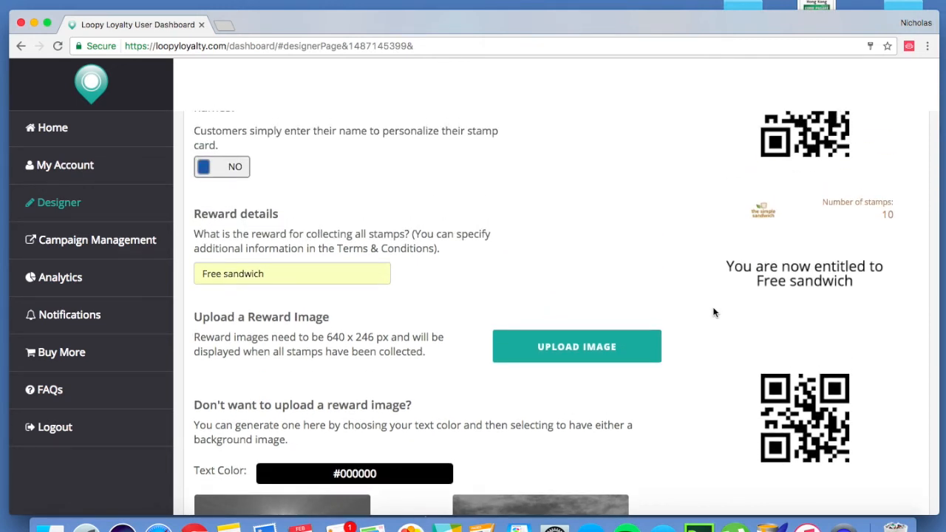
left_click(562, 353)
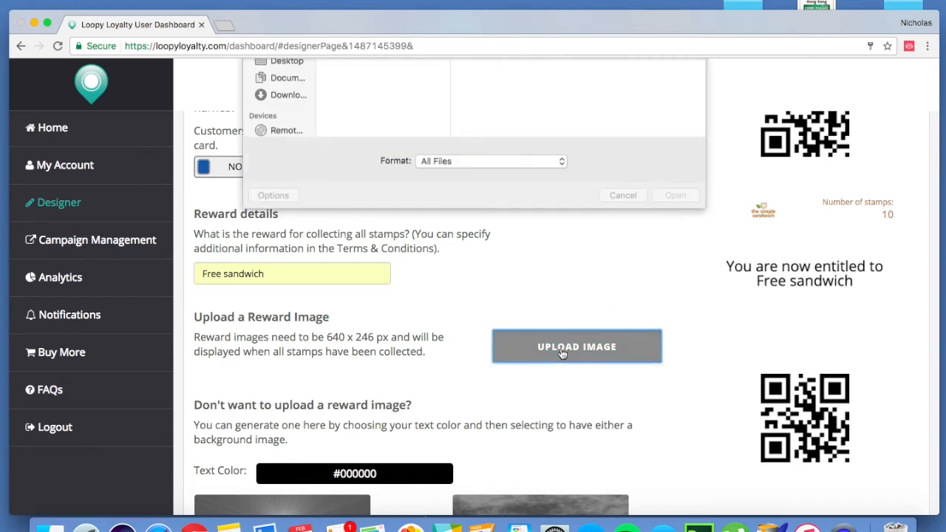
left_click(373, 136)
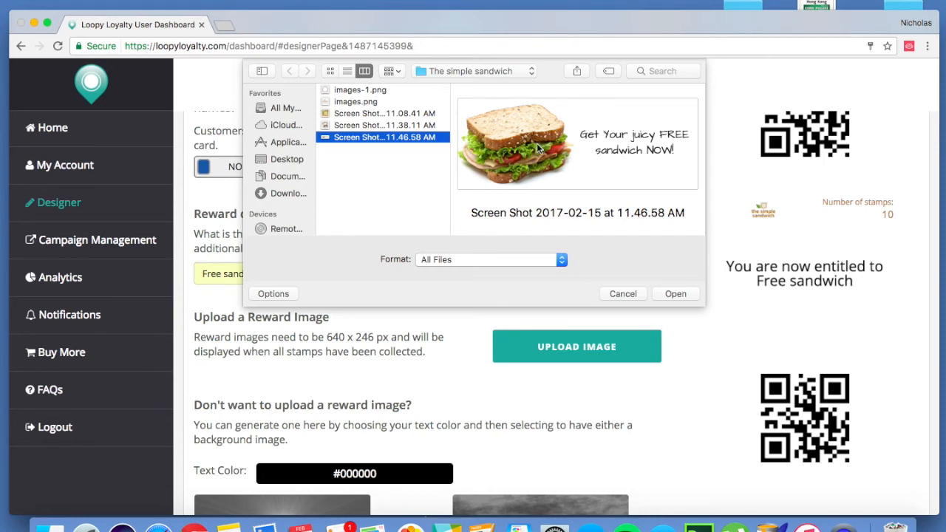
left_click(678, 295)
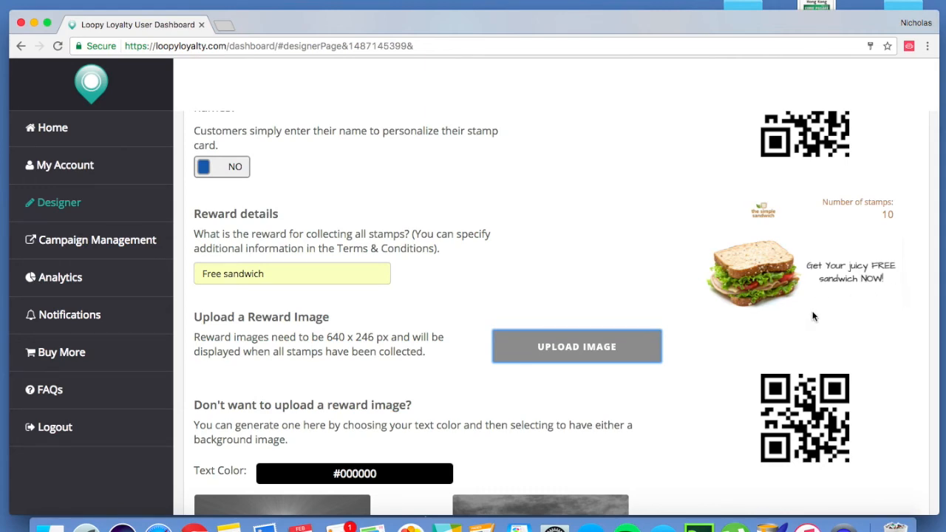
- Enter the store's street address in the required information for the back of the card
scroll(812, 317, "down", 2)
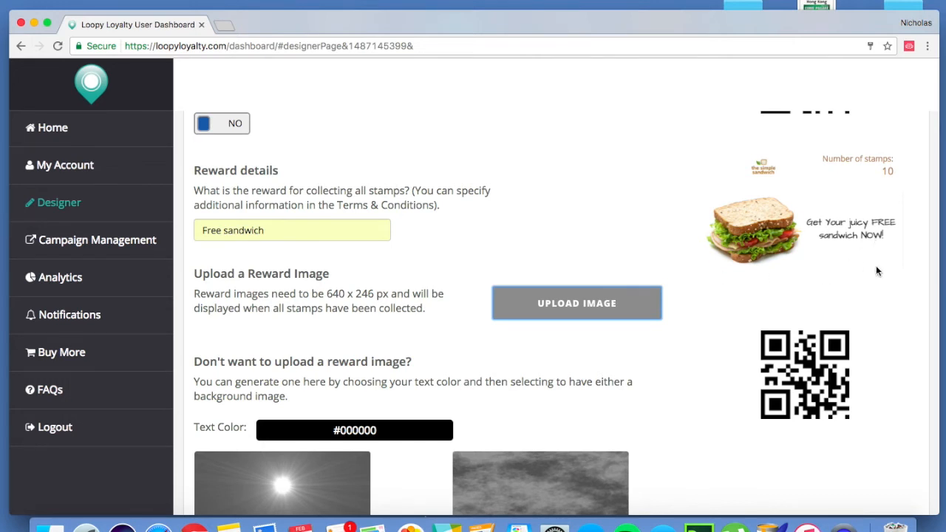
scroll(876, 272, "down", 3)
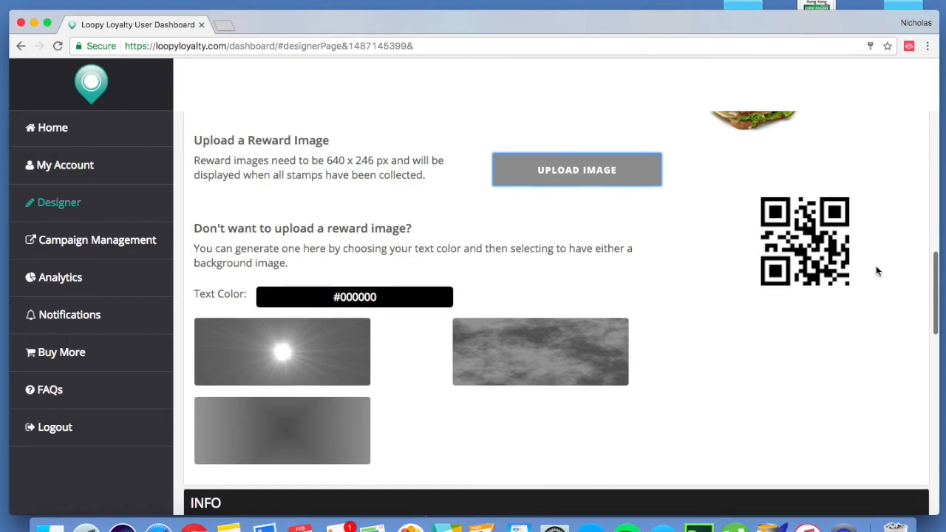
scroll(877, 271, "down", 5)
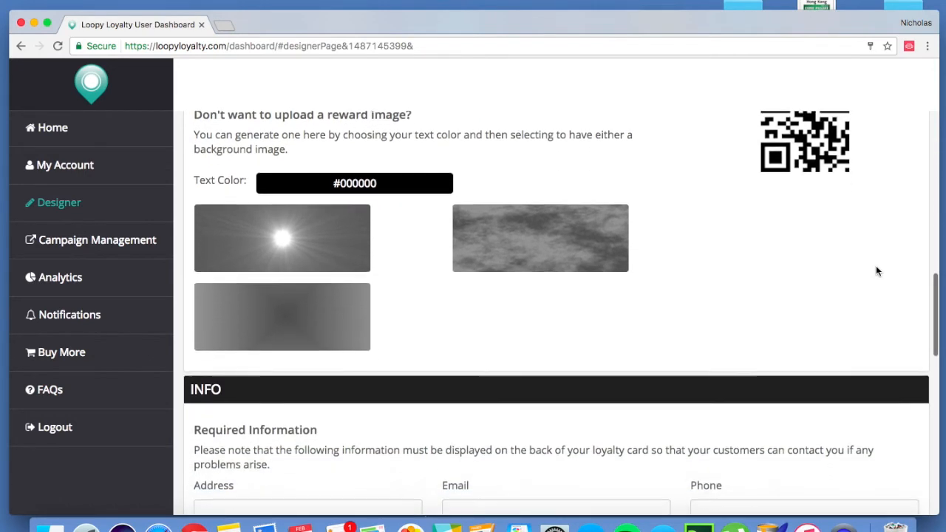
scroll(876, 268, "down", 1)
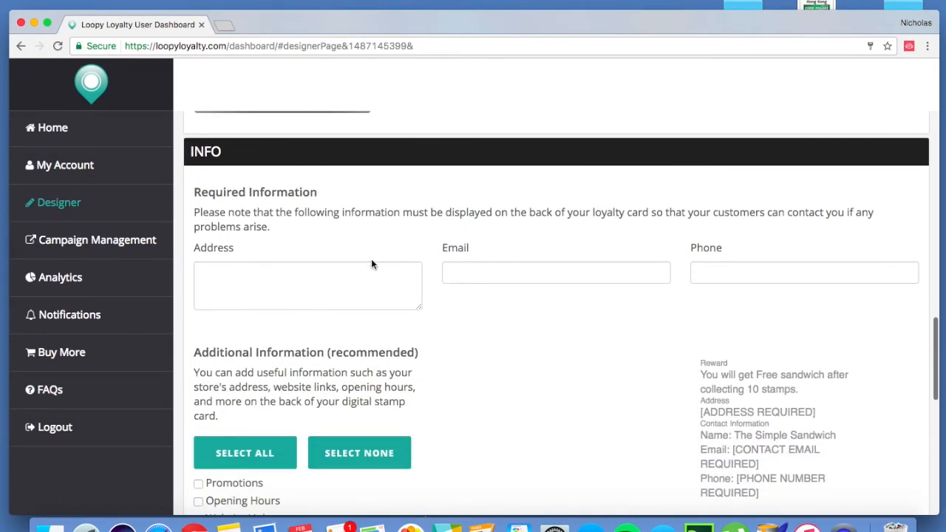
left_click(337, 273)
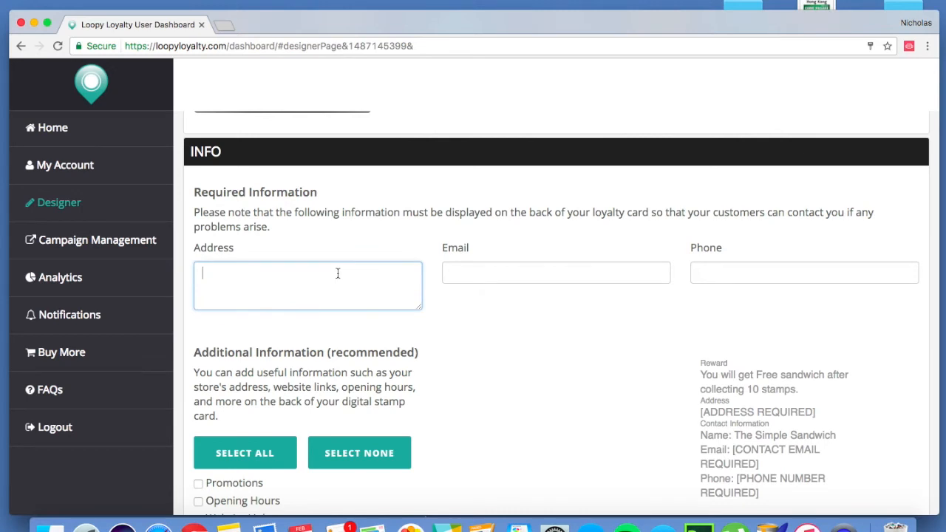
type("4")
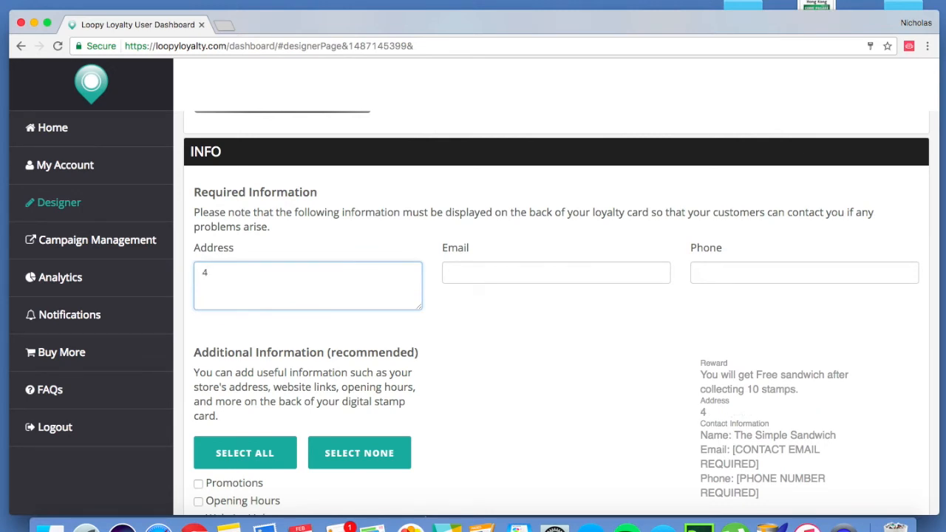
type("8, sample street")
- Fill in the store's contact e-mail in the required information
left_click(478, 269)
type("ema")
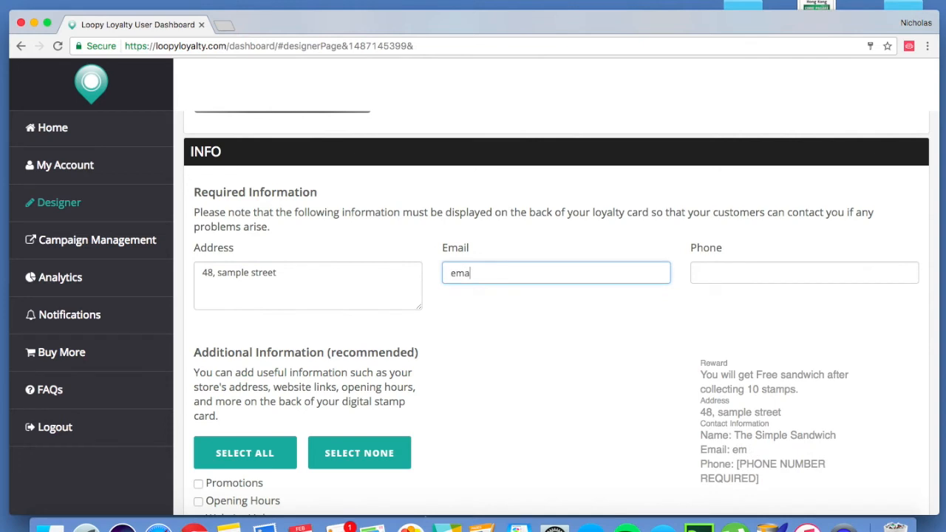
type("il@email.com")
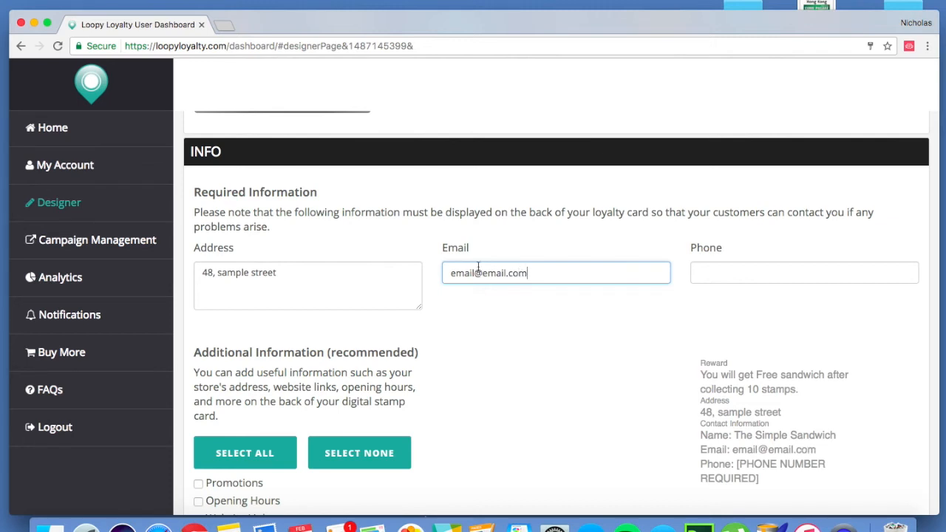
- Fill in the store's phone number in the required information
left_click(729, 273)
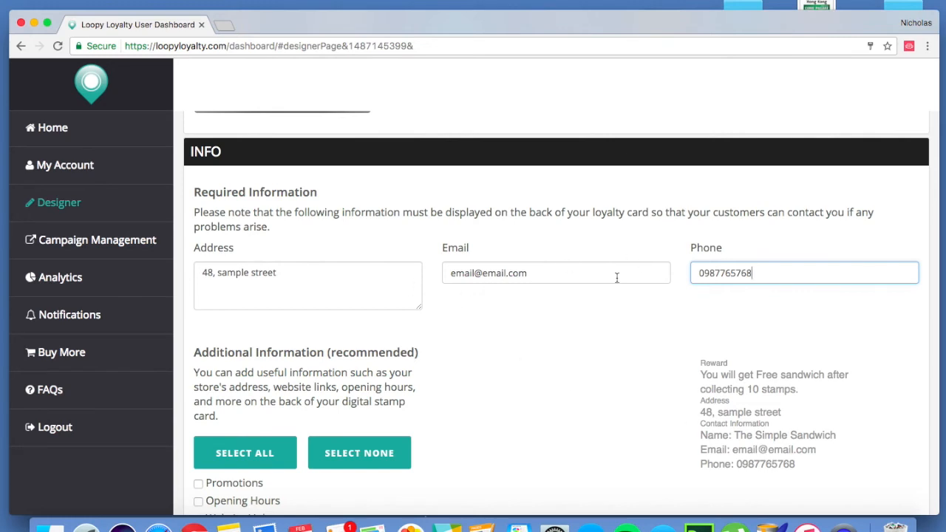
scroll(599, 347, "down", 1)
left_click(600, 308)
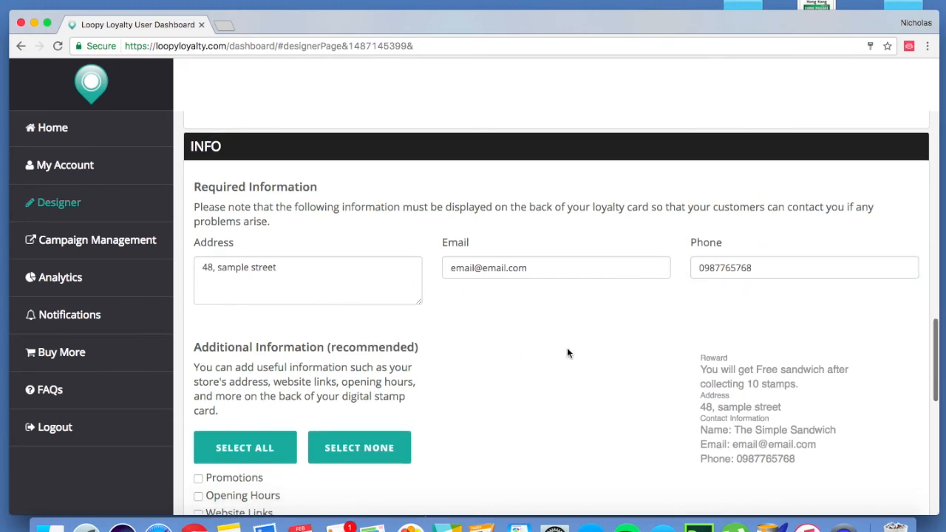
- Try out all the additional information sections on the card back and turn each of them off again
scroll(516, 408, "down", 5)
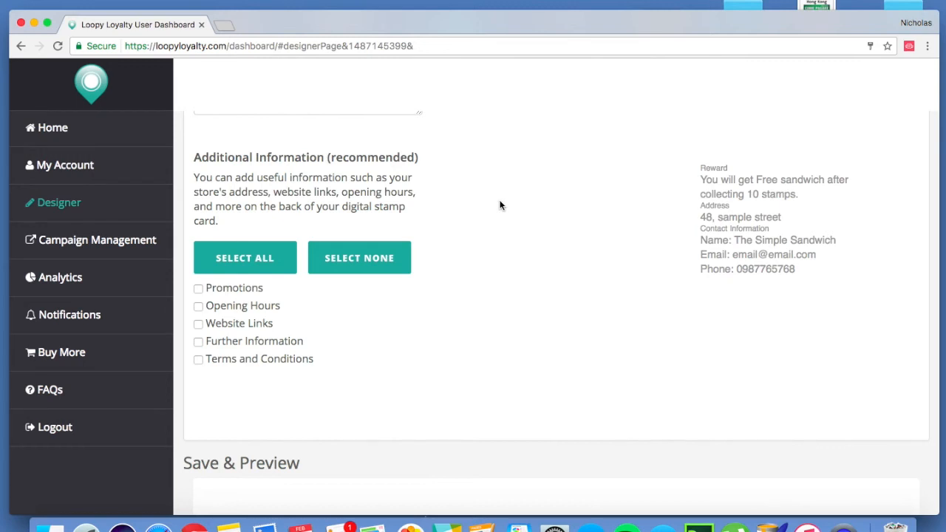
left_click(224, 267)
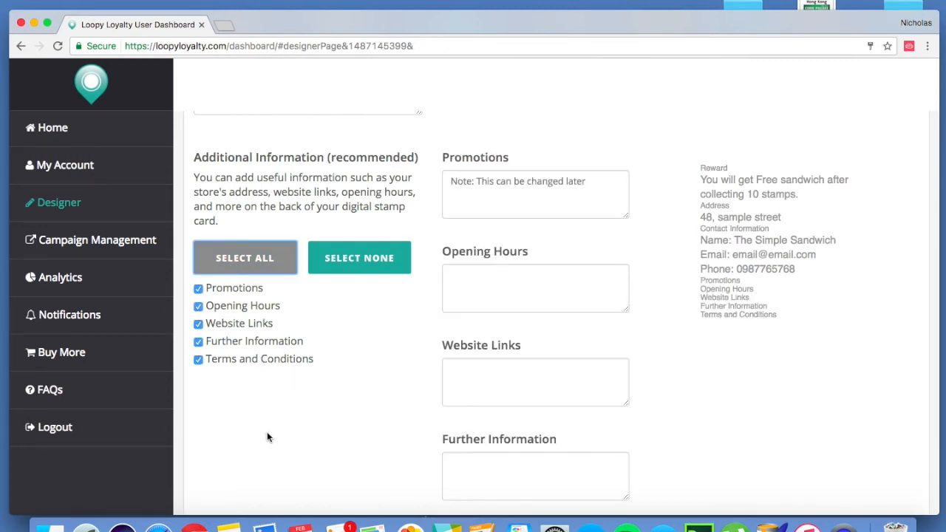
scroll(268, 437, "down", 2)
scroll(267, 437, "down", 2)
scroll(268, 437, "up", 2)
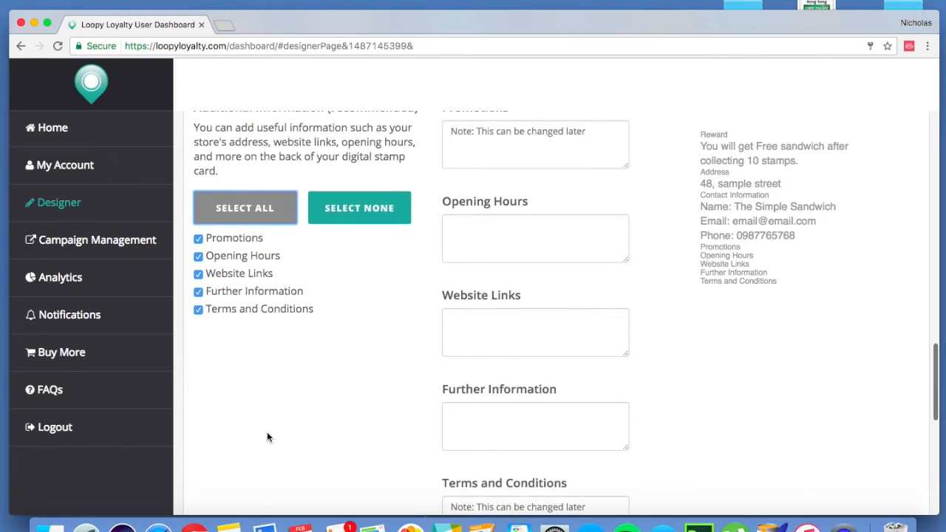
left_click(198, 256)
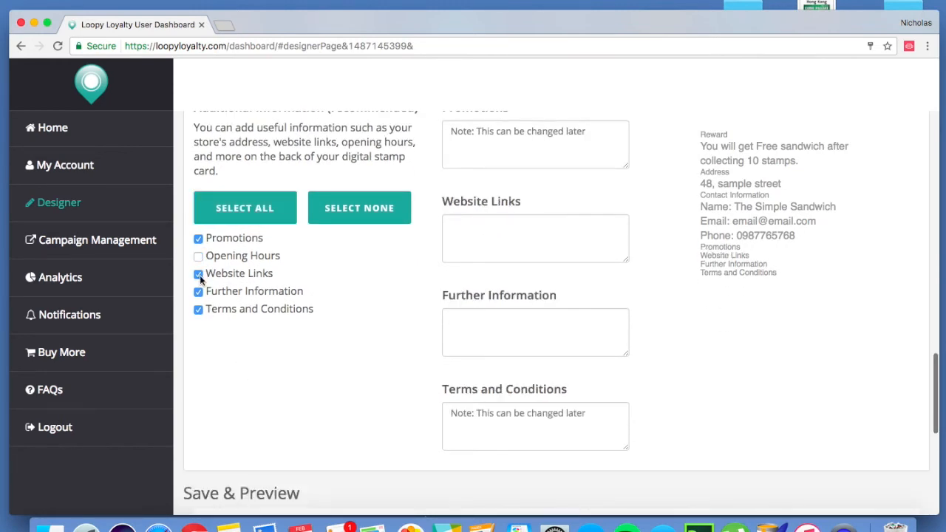
left_click(199, 274)
left_click(198, 292)
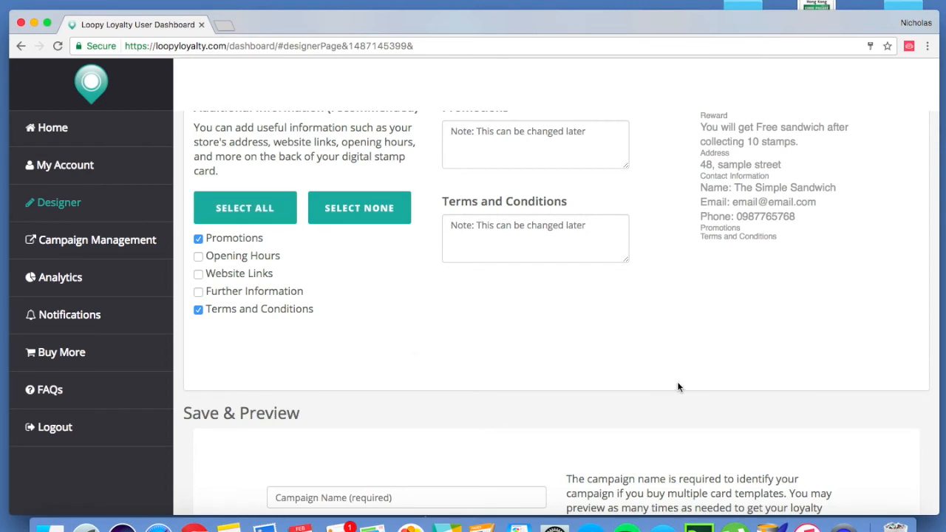
scroll(679, 387, "up", 1)
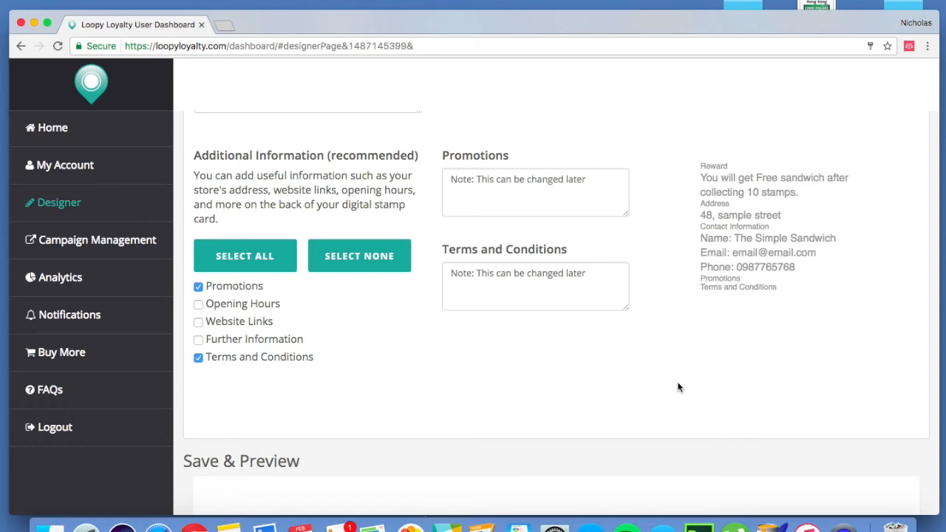
left_click(199, 287)
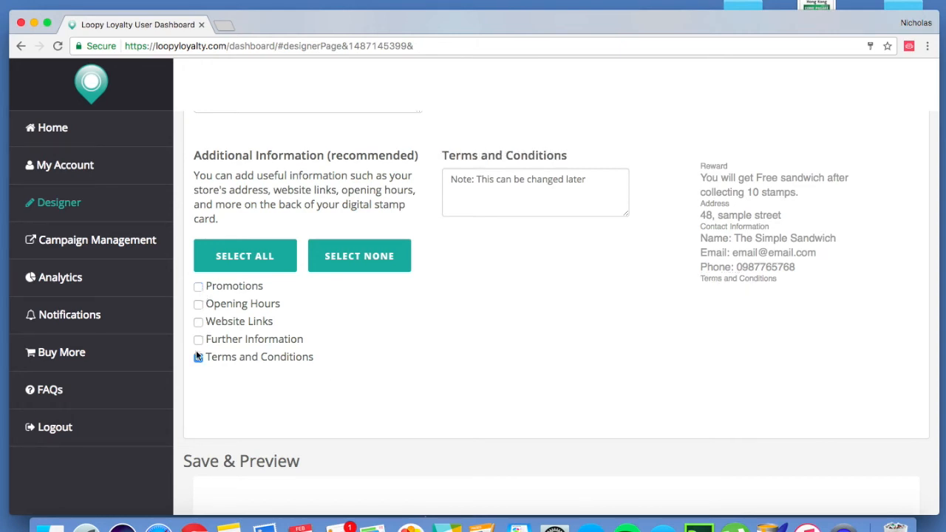
left_click(199, 359)
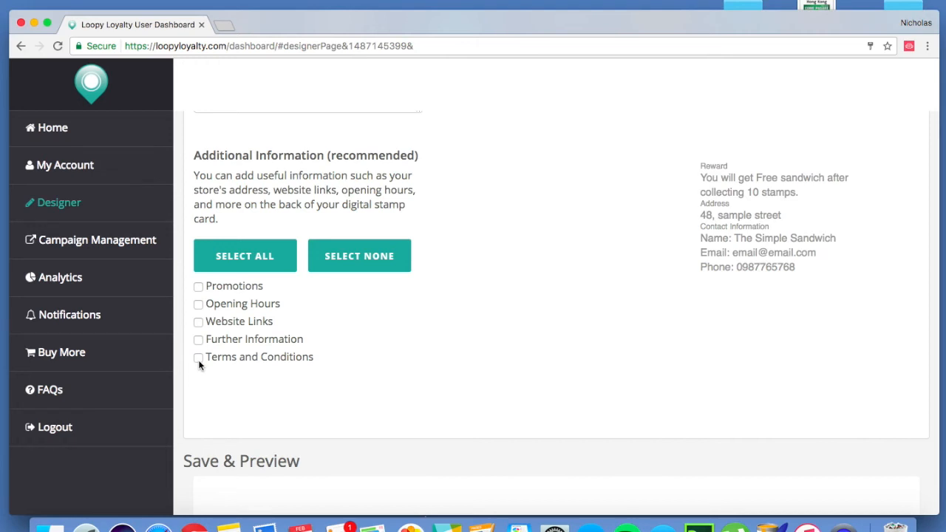
- Include all additional information sections and enter "get an extra sandwich if you buy 3" as the promotion
left_click(252, 260)
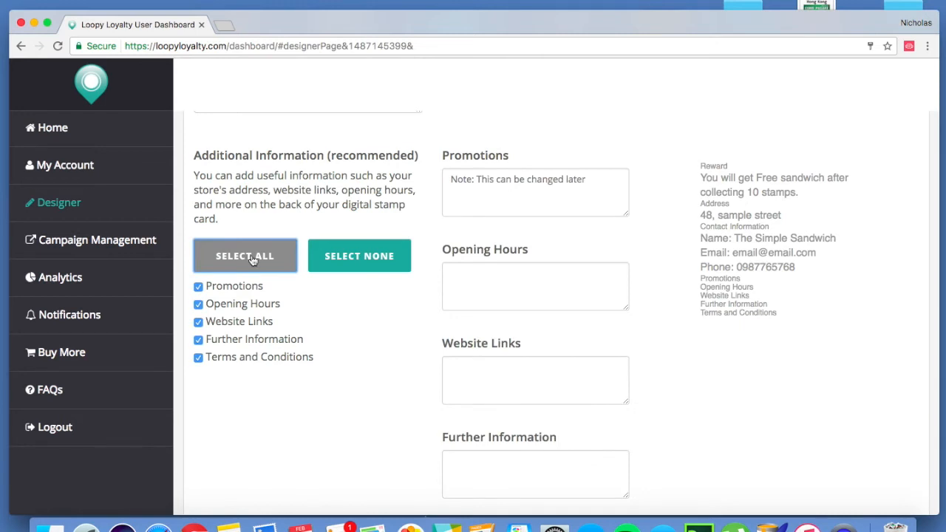
left_click(476, 197)
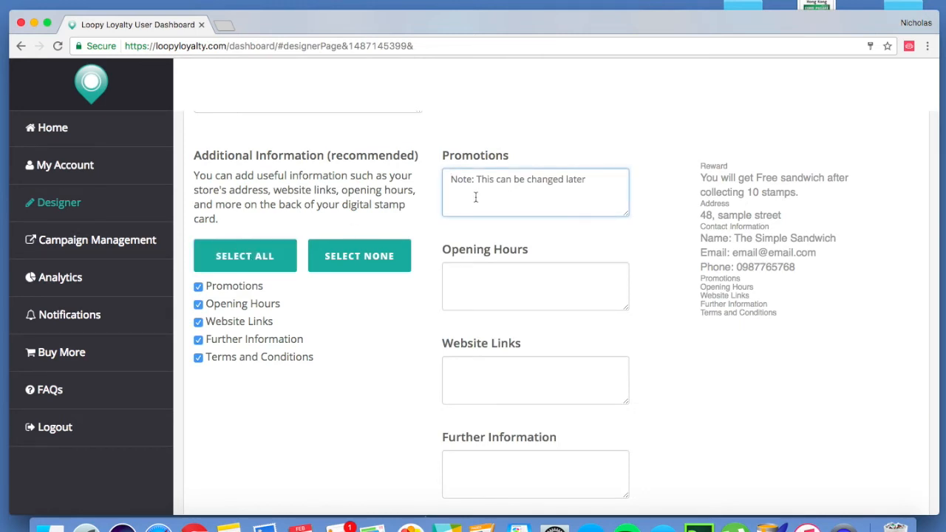
type("get a")
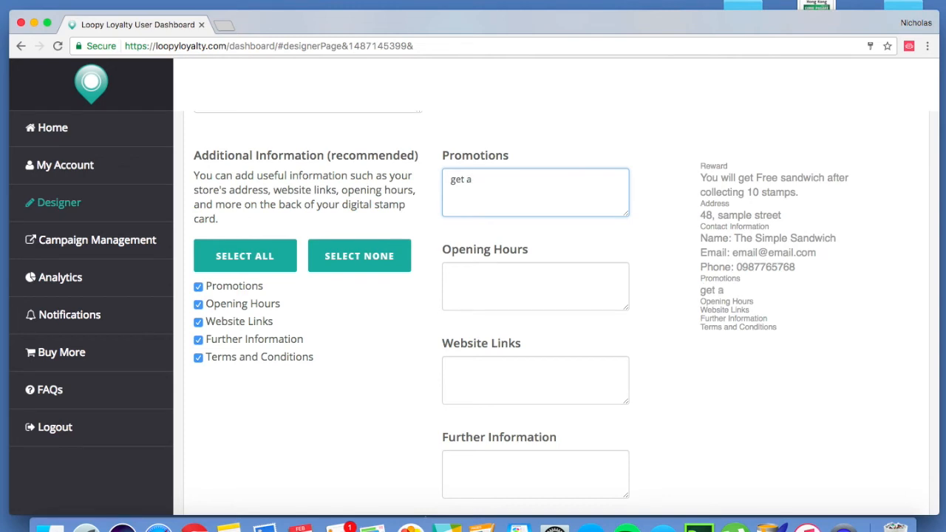
type("n extra sandwic")
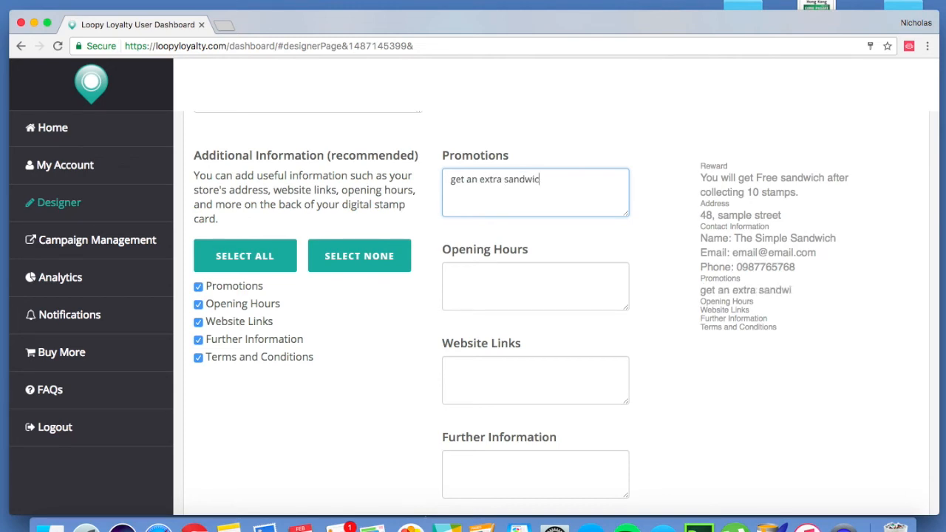
type("h if you buy 3")
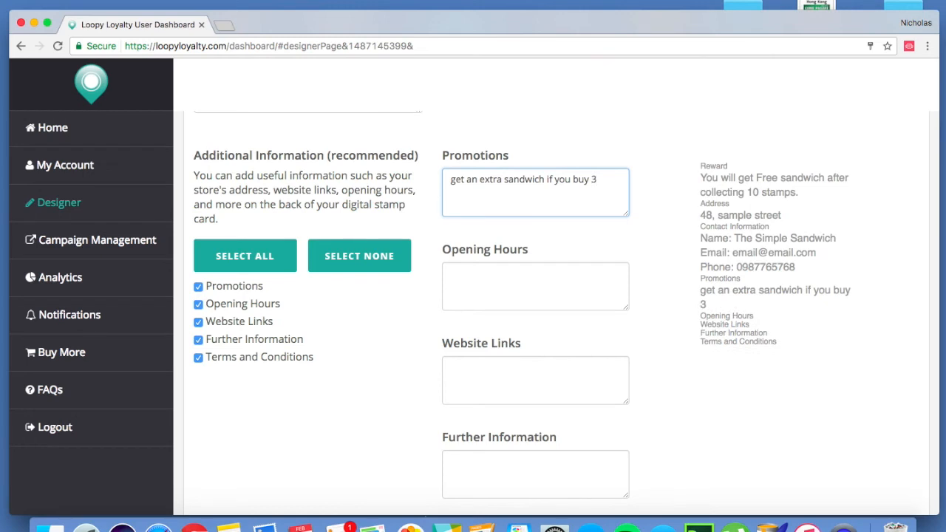
- Enter "7 to 10 everyday" as the opening hours and "website.com" as the website link
left_click(500, 301)
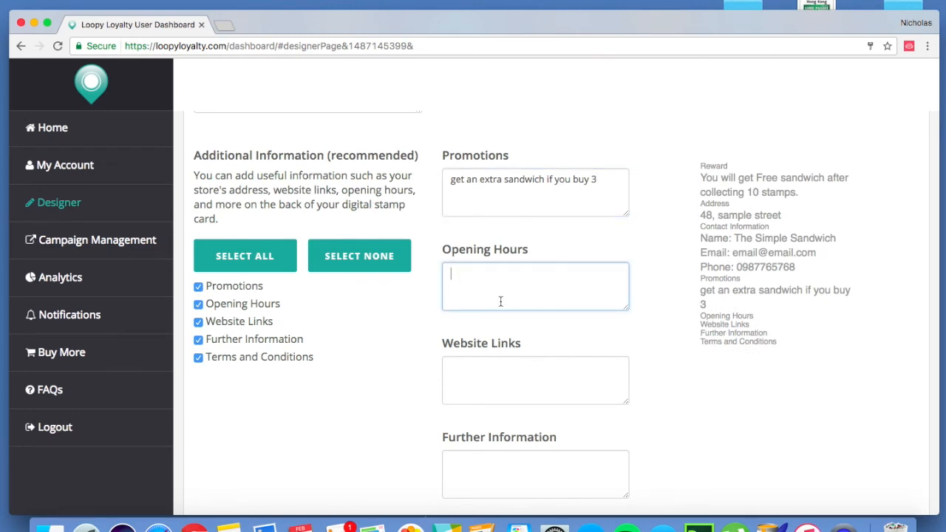
type("7 to 10")
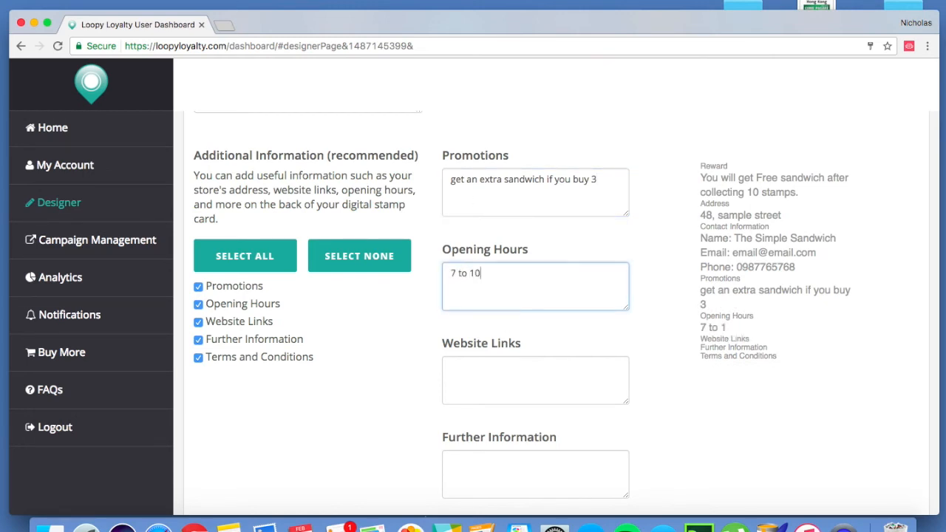
type(" everyday")
left_click(492, 373)
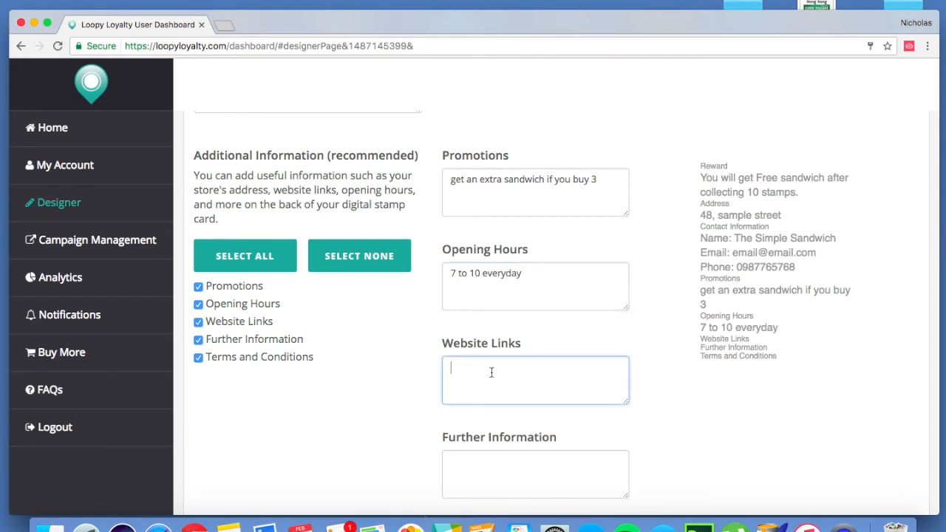
type("website.com")
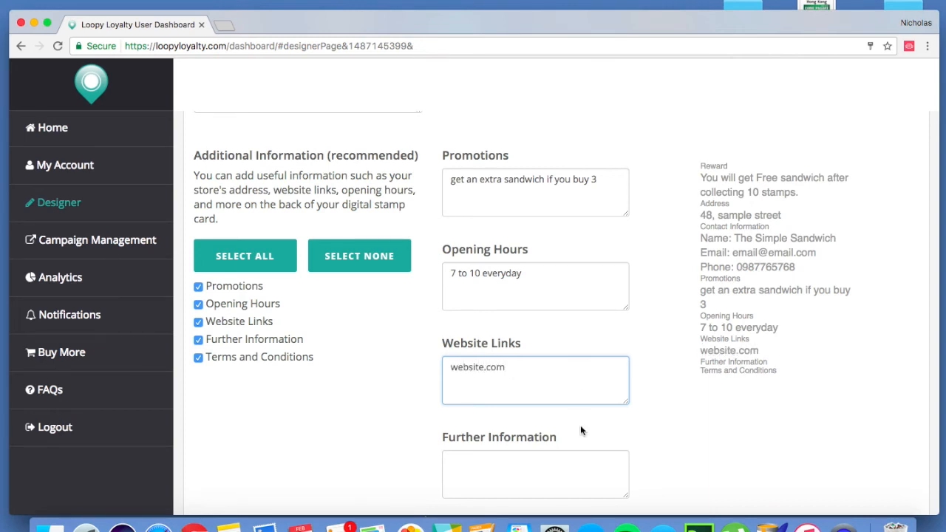
- Exclude the Further Information section from the back of the card
scroll(585, 432, "down", 3)
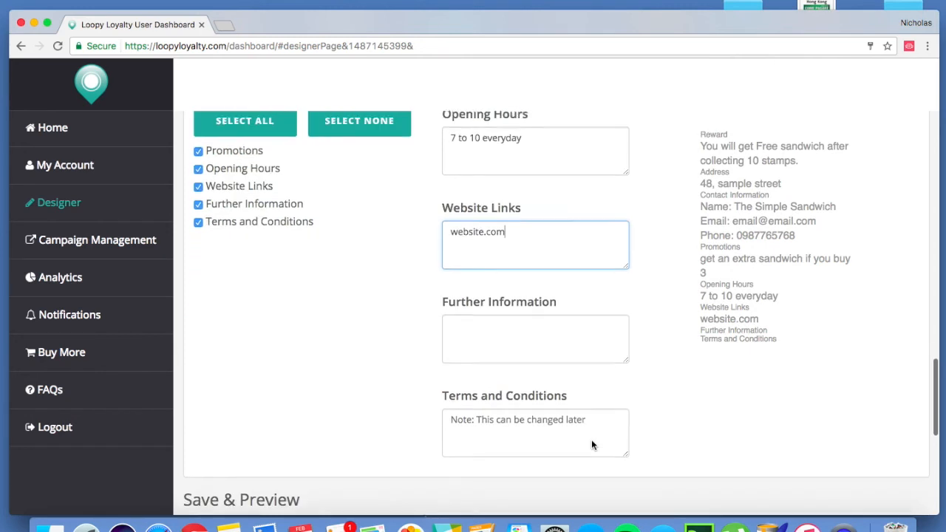
left_click(541, 356)
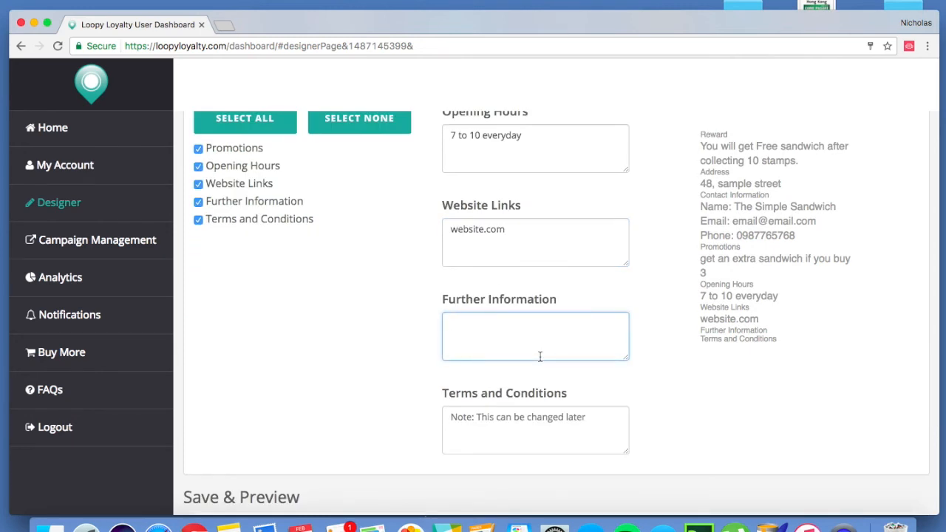
left_click(198, 202)
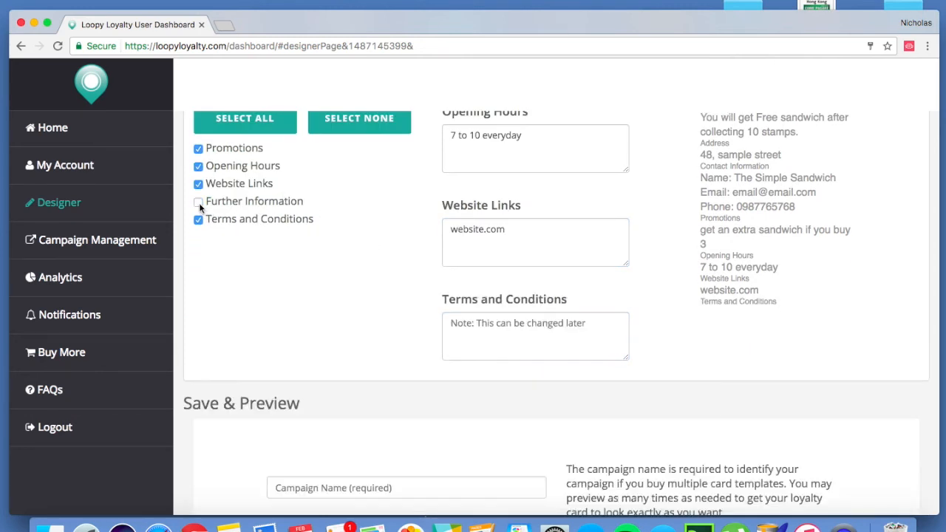
- Enter "Card is valid only for one person." as the terms and conditions
left_click(525, 338)
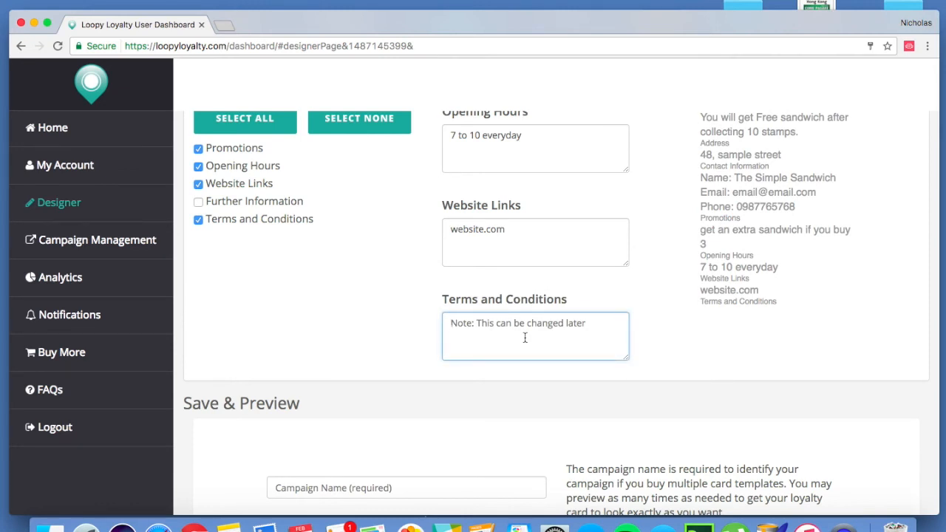
type("Card i")
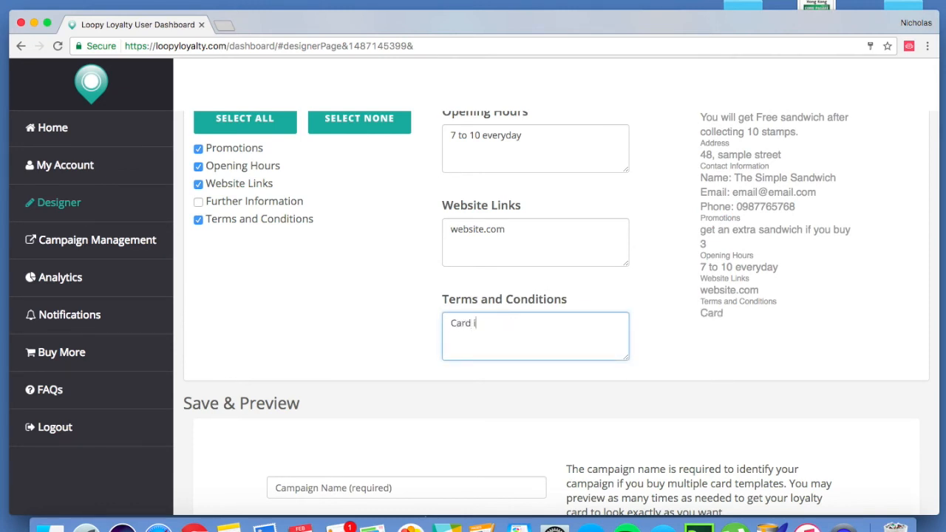
type("s valid only for")
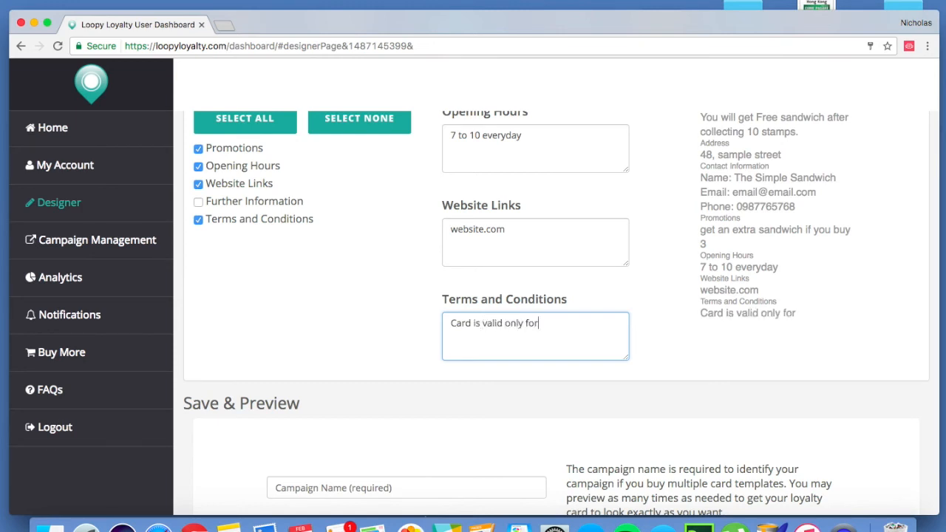
type(" one person.")
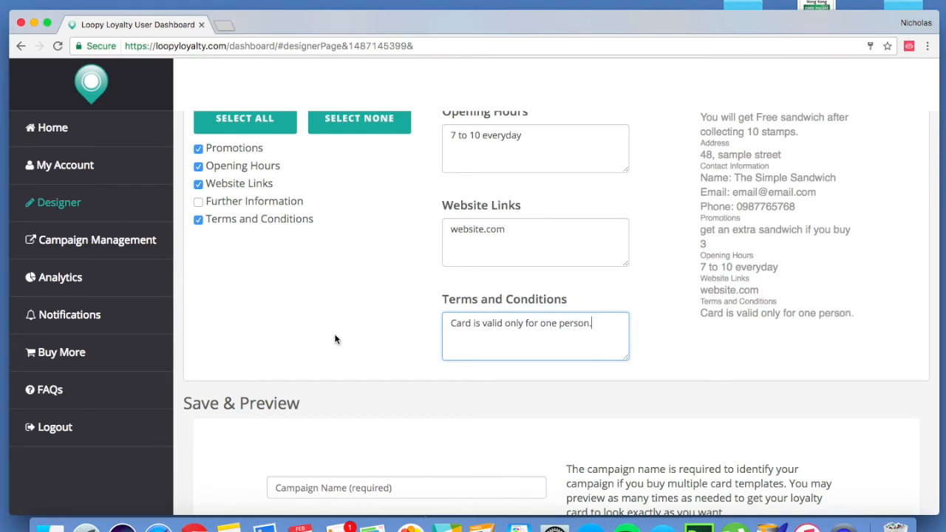
scroll(335, 339, "up", 5)
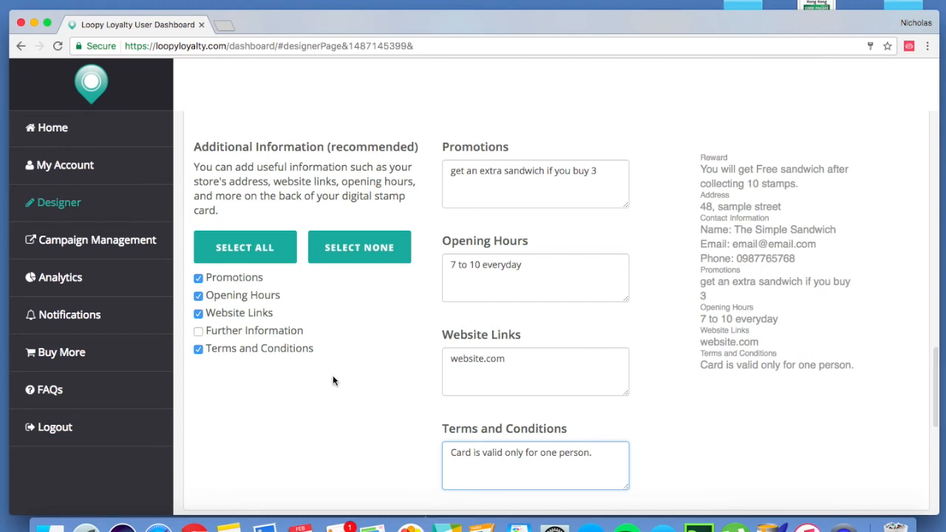
- Name the campaign "sandwich shop campaign"
scroll(334, 381, "down", 3)
scroll(333, 381, "down", 3)
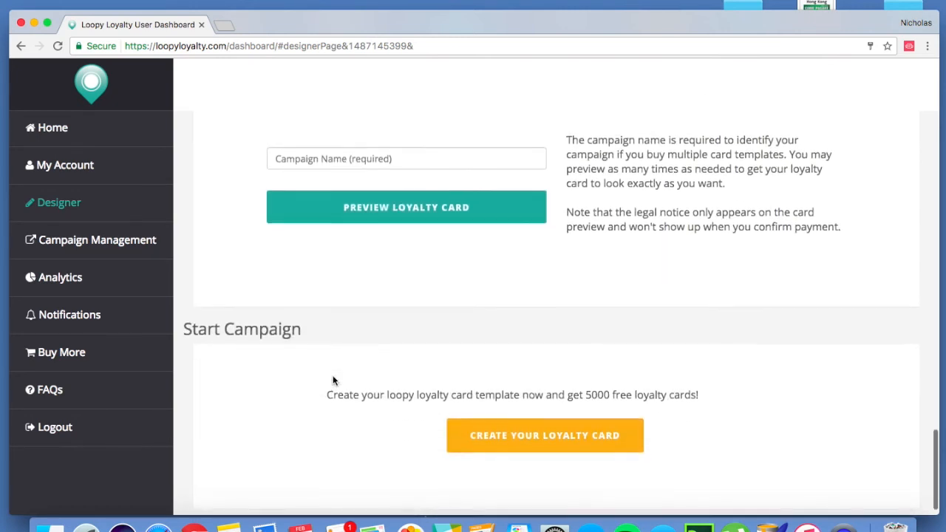
left_click(313, 176)
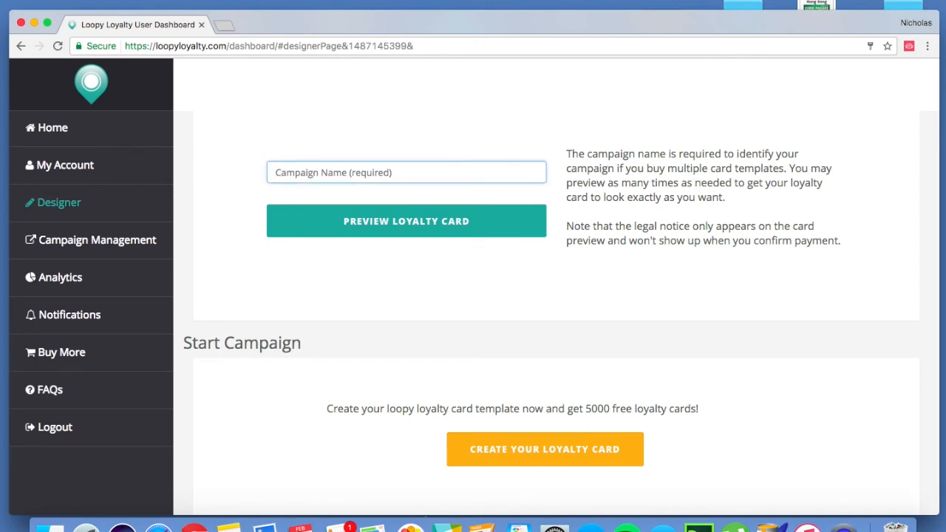
type("sandwich shop campaign")
left_click(489, 299)
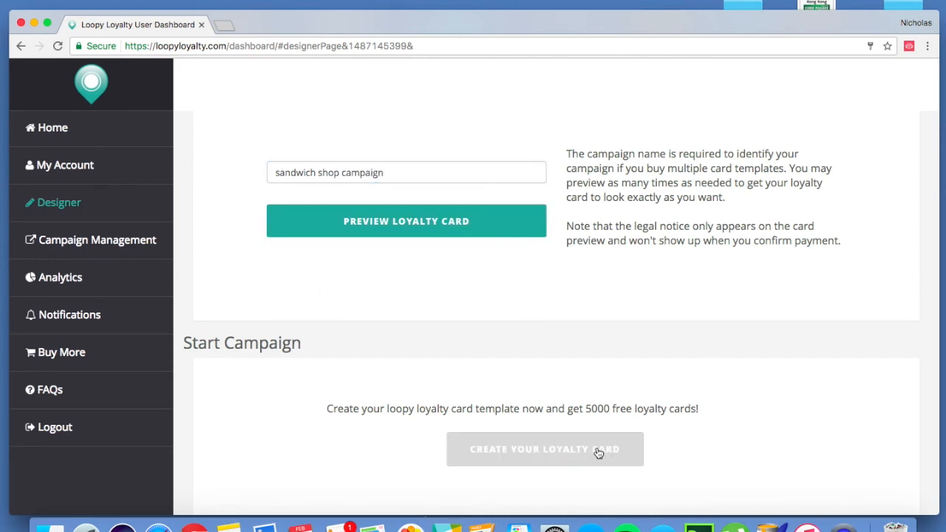
- Create the loyalty card from the finished design and dismiss the creation notice
scroll(758, 431, "down", 1)
scroll(758, 431, "down", 1)
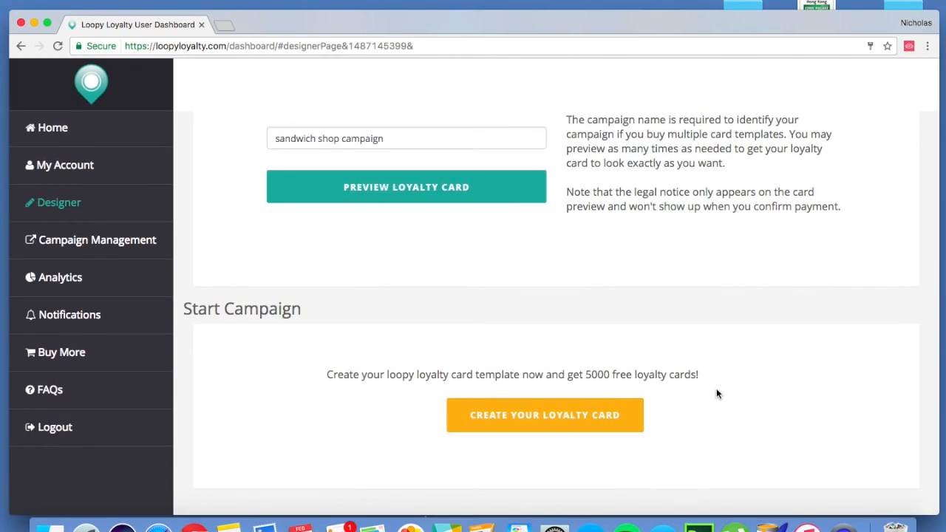
left_click(526, 422)
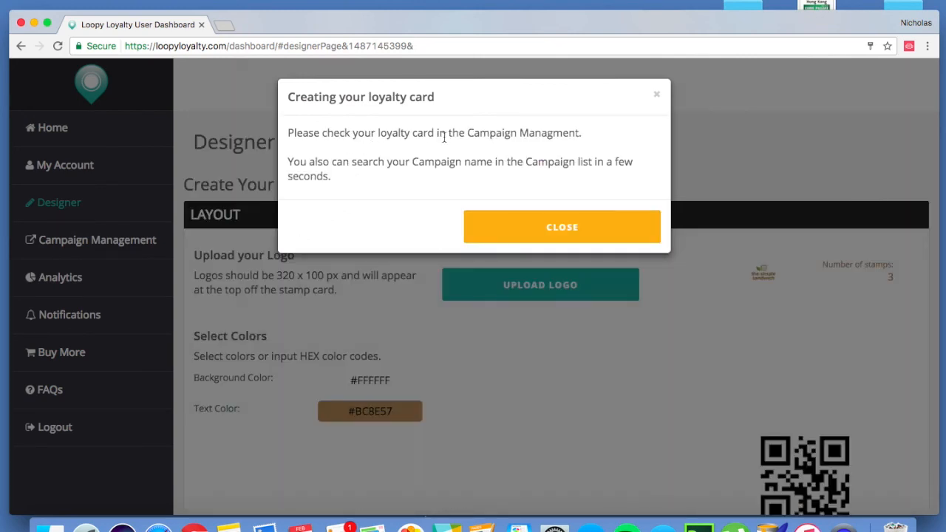
left_click(545, 231)
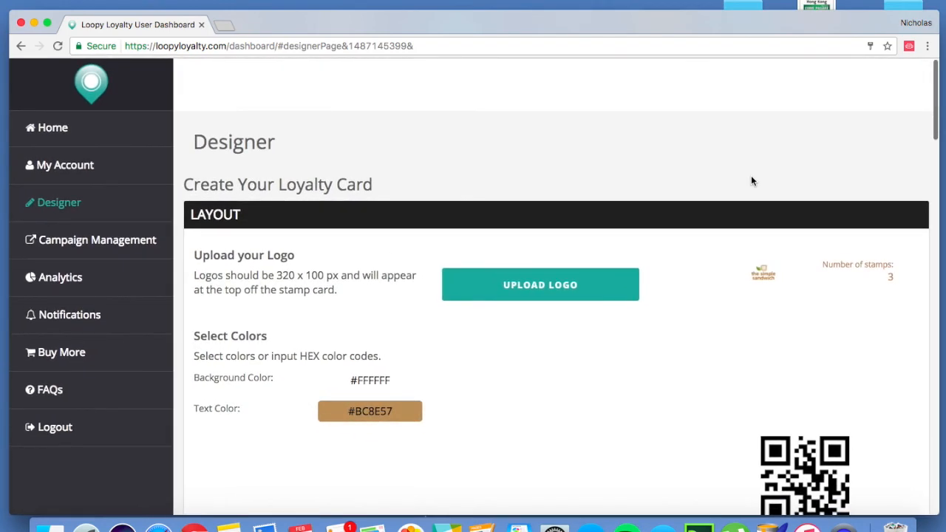
- Go to the account's home overview and switch the active campaign to "sandwich shop campaign"
left_click_drag(724, 25, 723, 15)
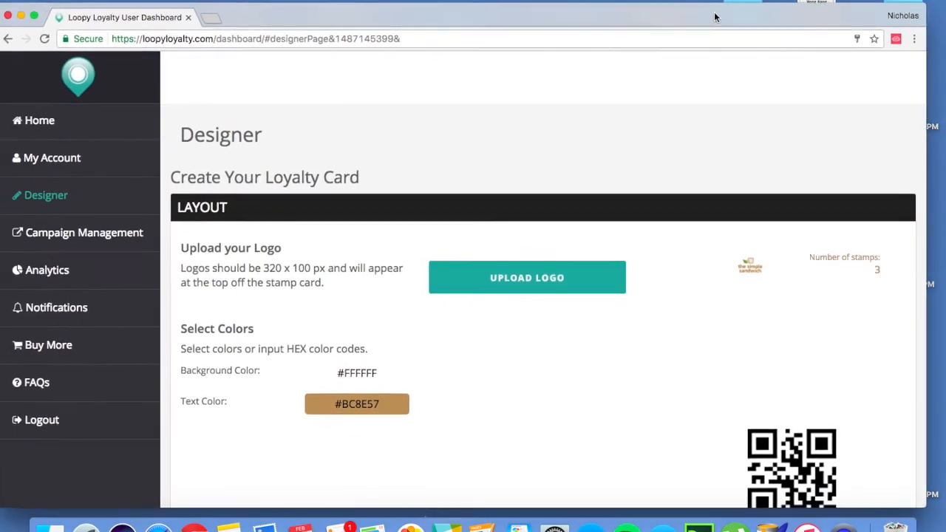
left_click(76, 122)
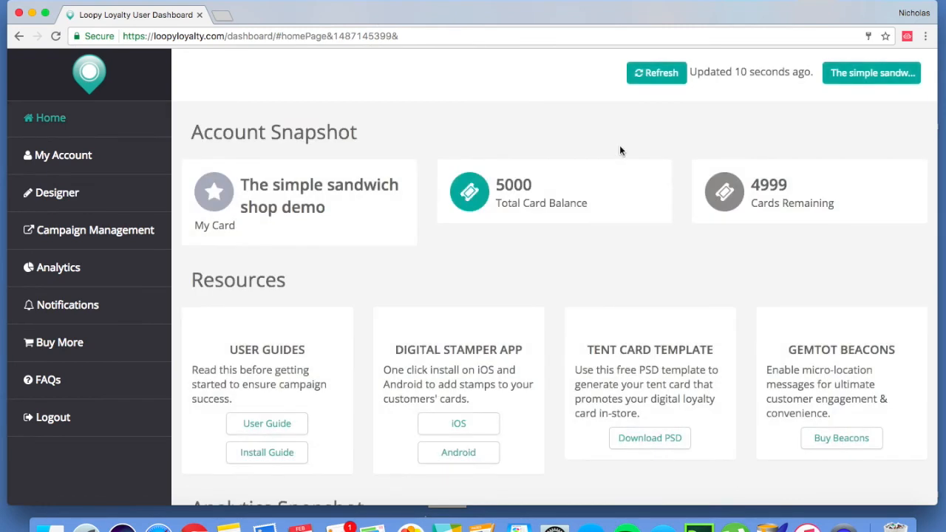
left_click(857, 82)
scroll(869, 401, "down", 5)
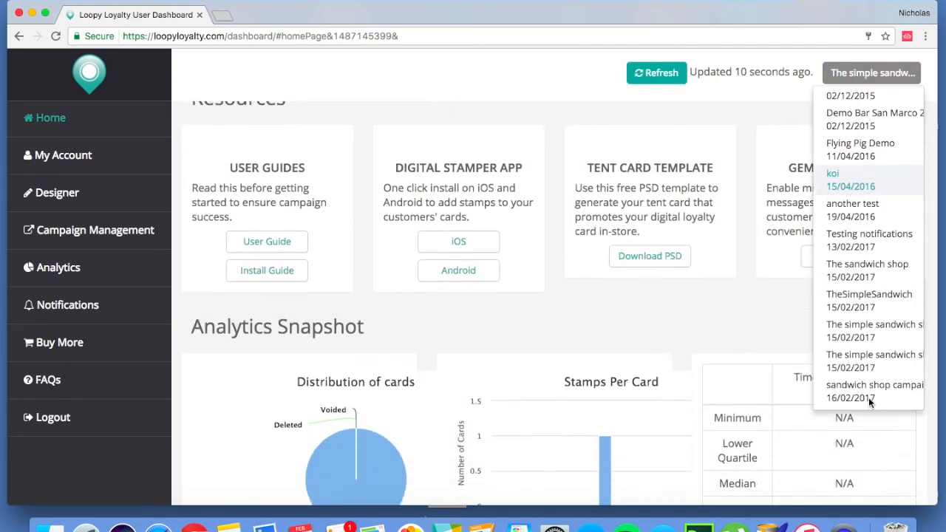
left_click(860, 398)
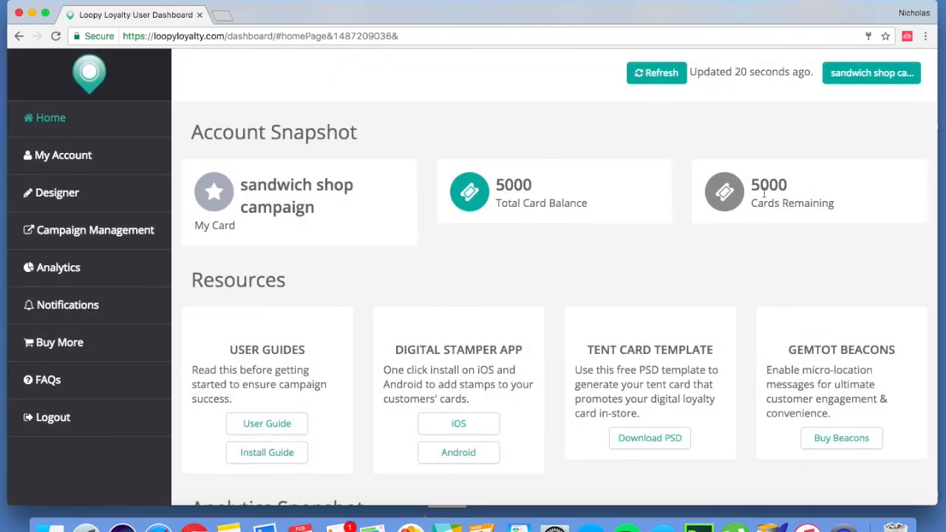
scroll(530, 269, "down", 3)
scroll(530, 268, "up", 3)
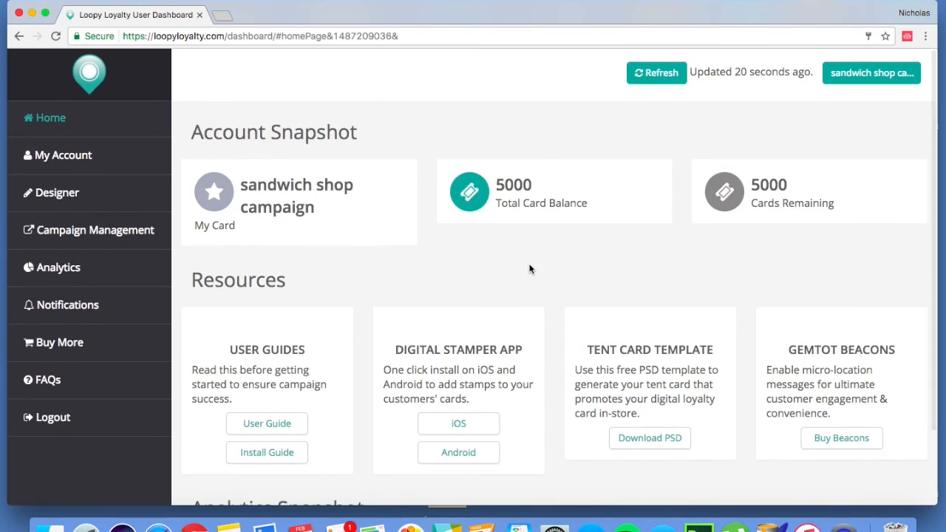
- Open Campaign Management and examine the card's distribution options and the push update fields for promotions and terms
left_click(120, 237)
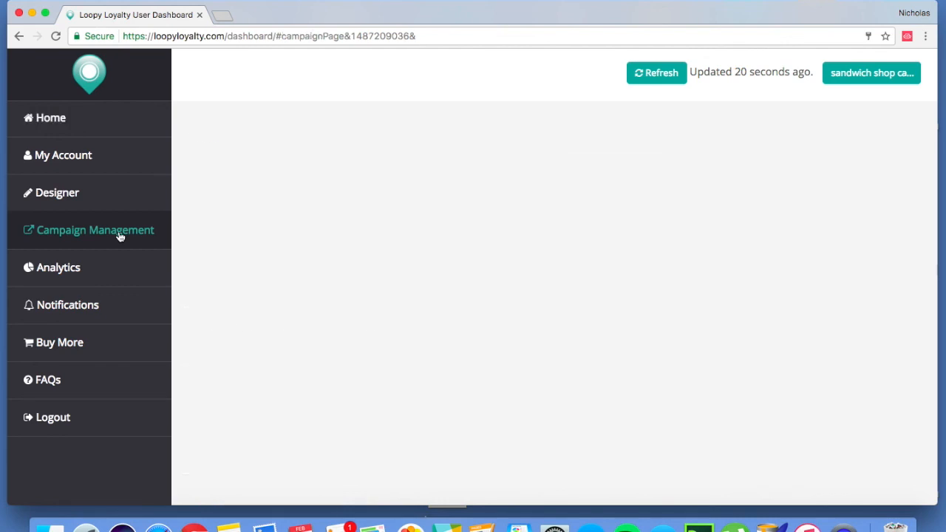
scroll(530, 338, "down", 5)
scroll(531, 339, "up", 3)
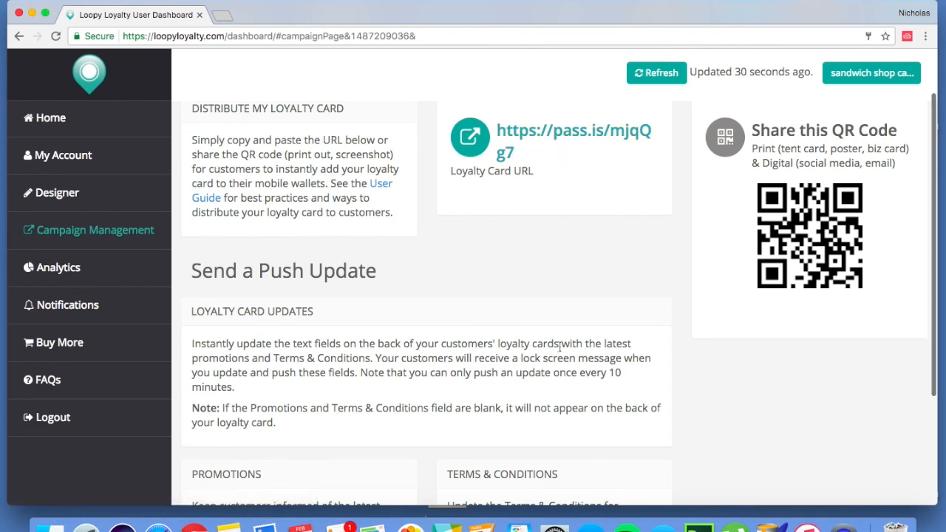
scroll(559, 347, "down", 3)
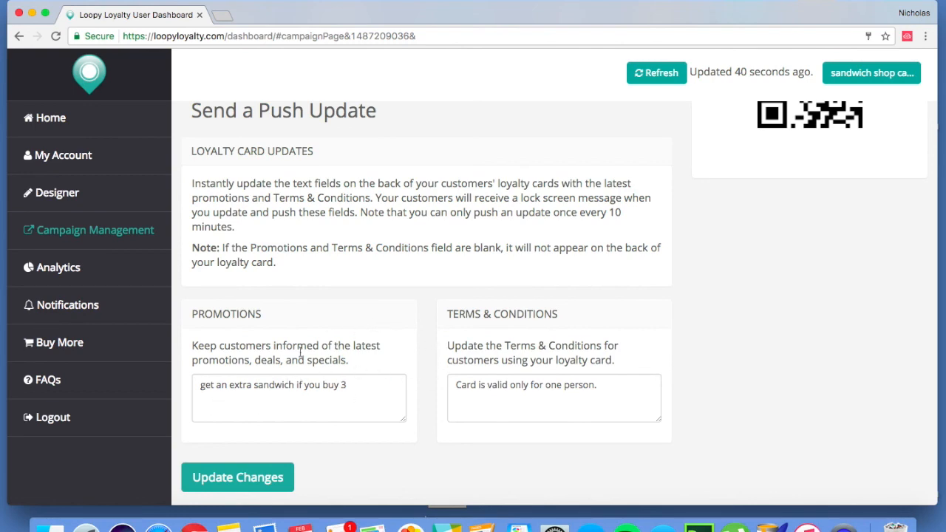
scroll(416, 252, "up", 5)
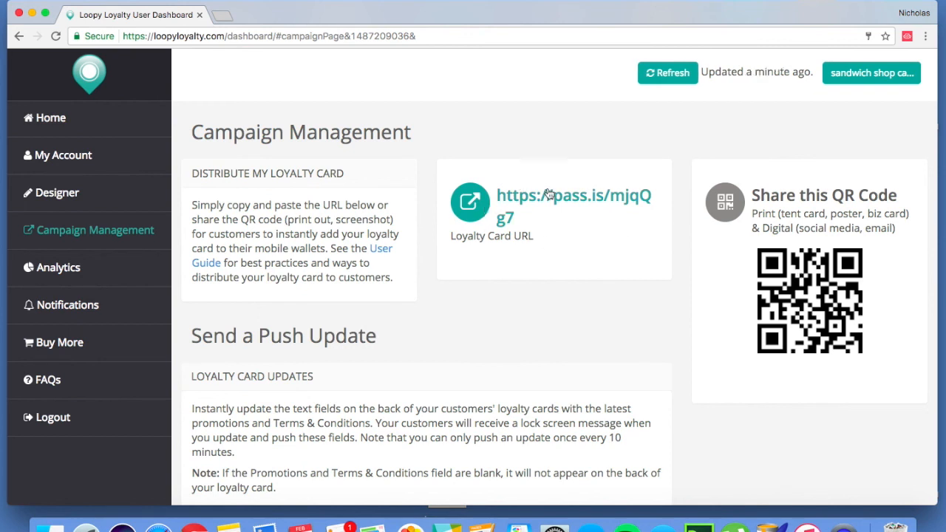
- Open the loyalty card URL, examine the card's front and back details, and return to the campaign management page
left_click(571, 203)
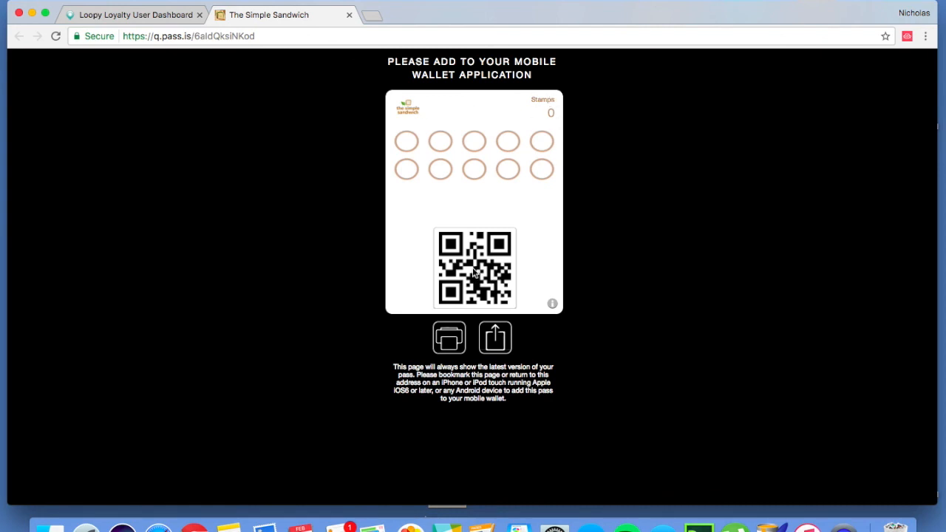
left_click(552, 305)
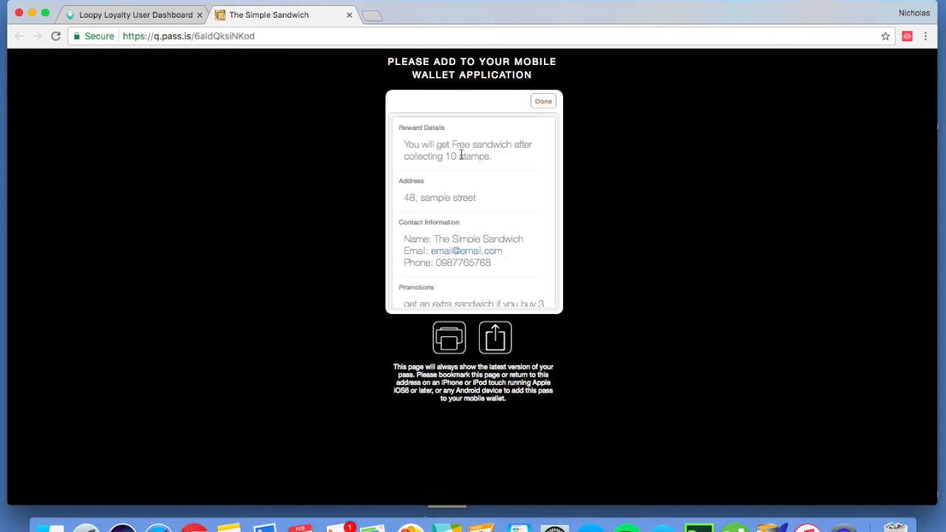
scroll(512, 216, "down", 5)
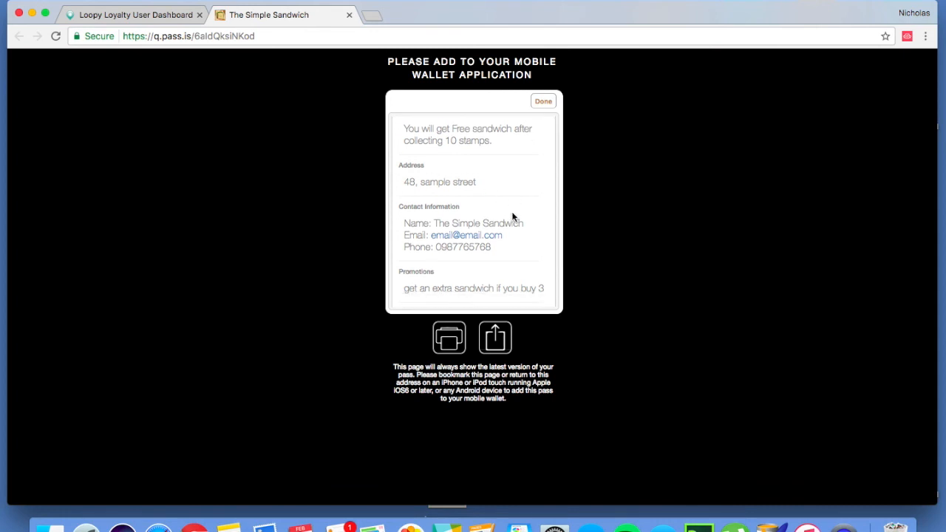
scroll(510, 215, "up", 5)
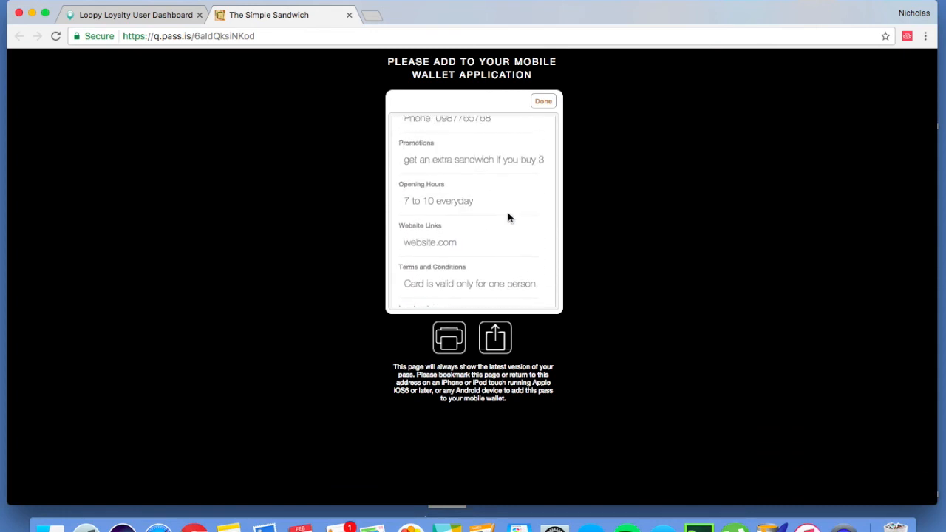
left_click(543, 104)
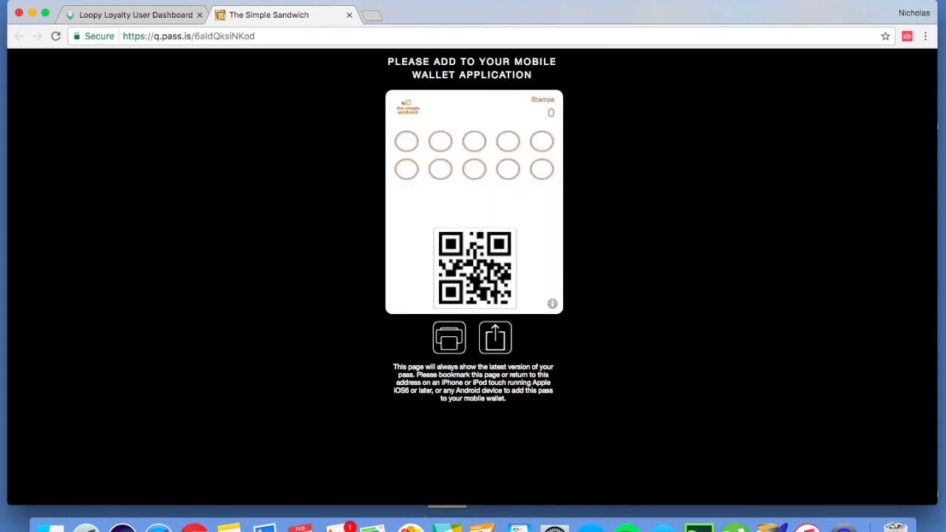
left_click(151, 14)
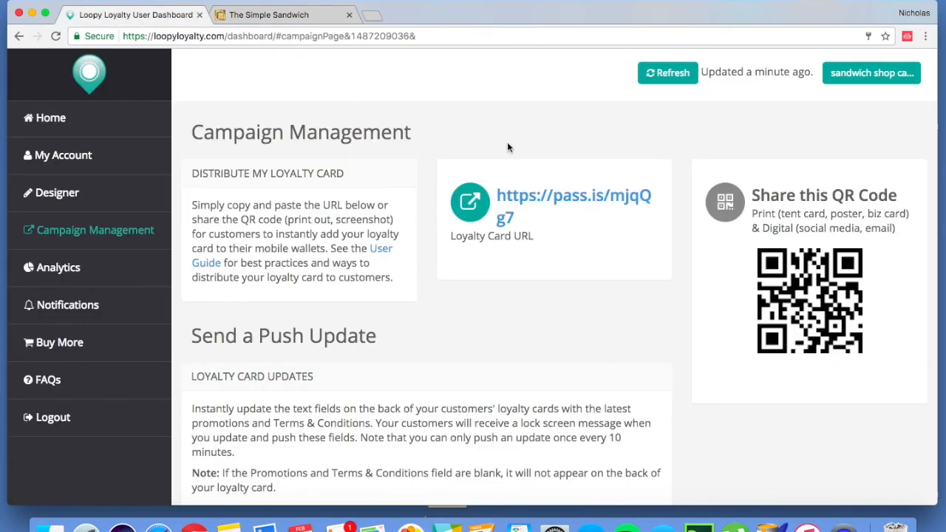